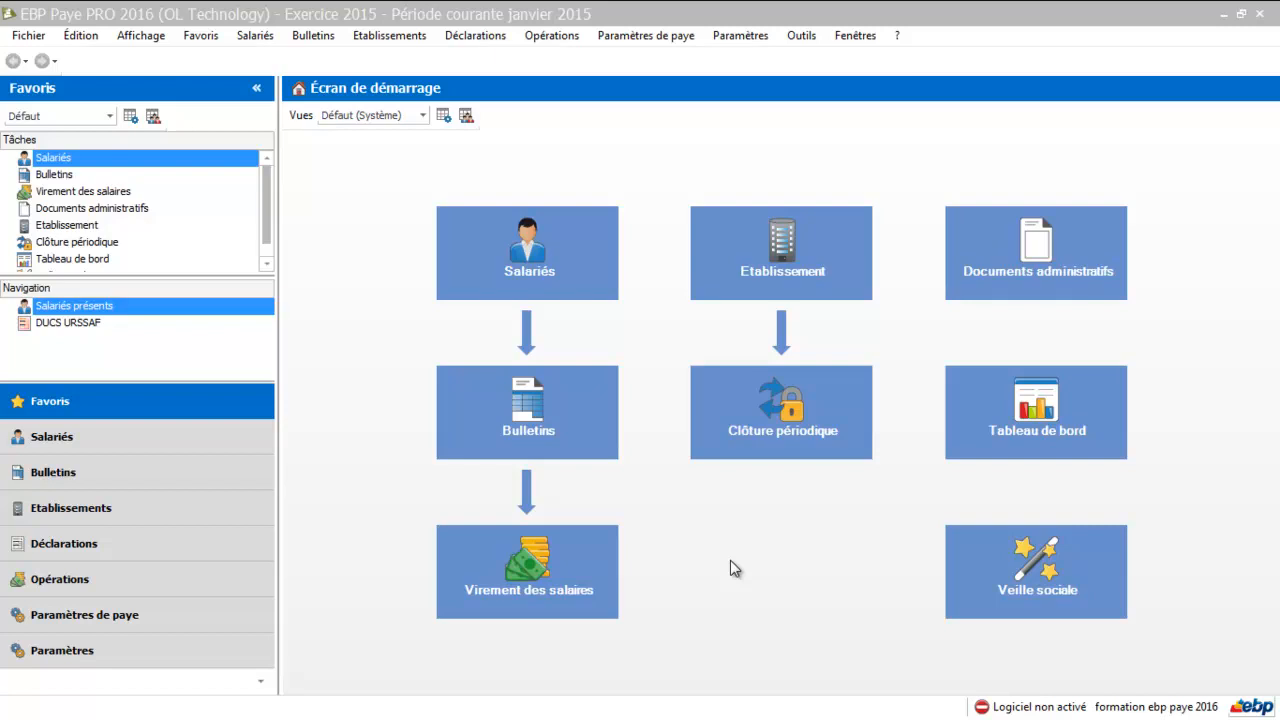
Open the rate constants, then the ceiling and SMIC constants in the payroll settings, filtering the latter by the Retraite theme.
click(106, 621)
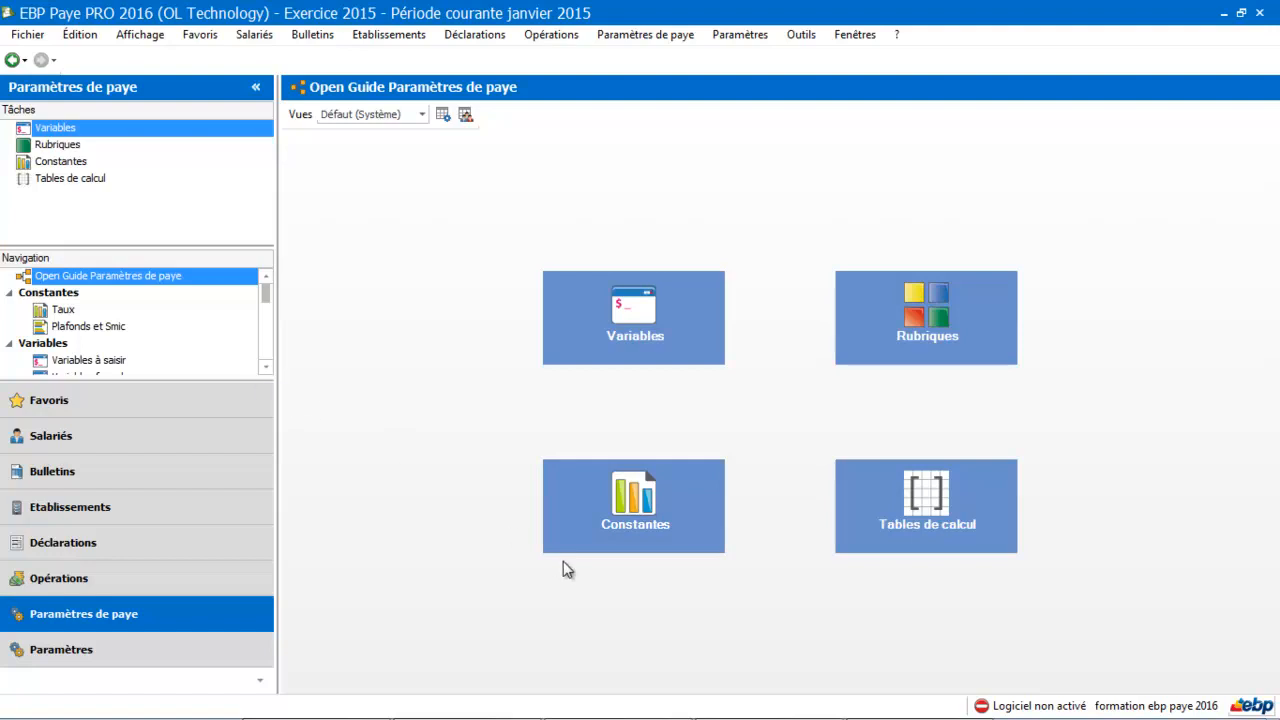
click(63, 310)
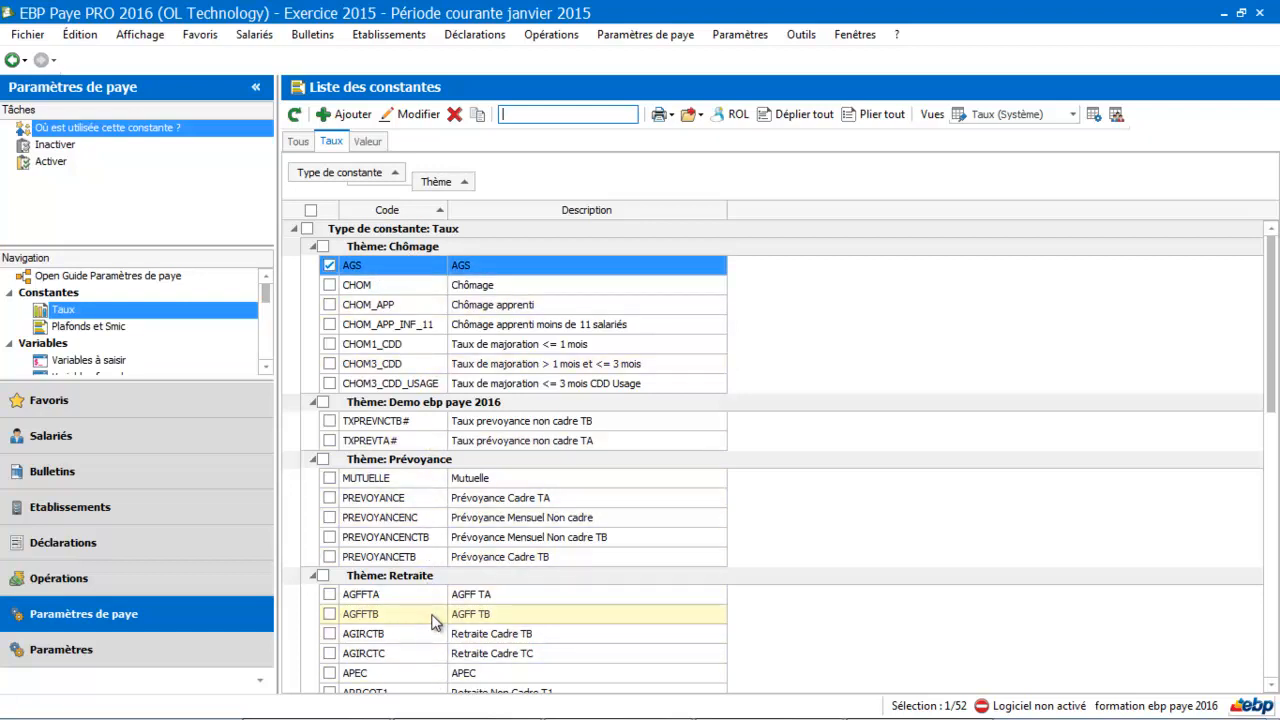
click(98, 328)
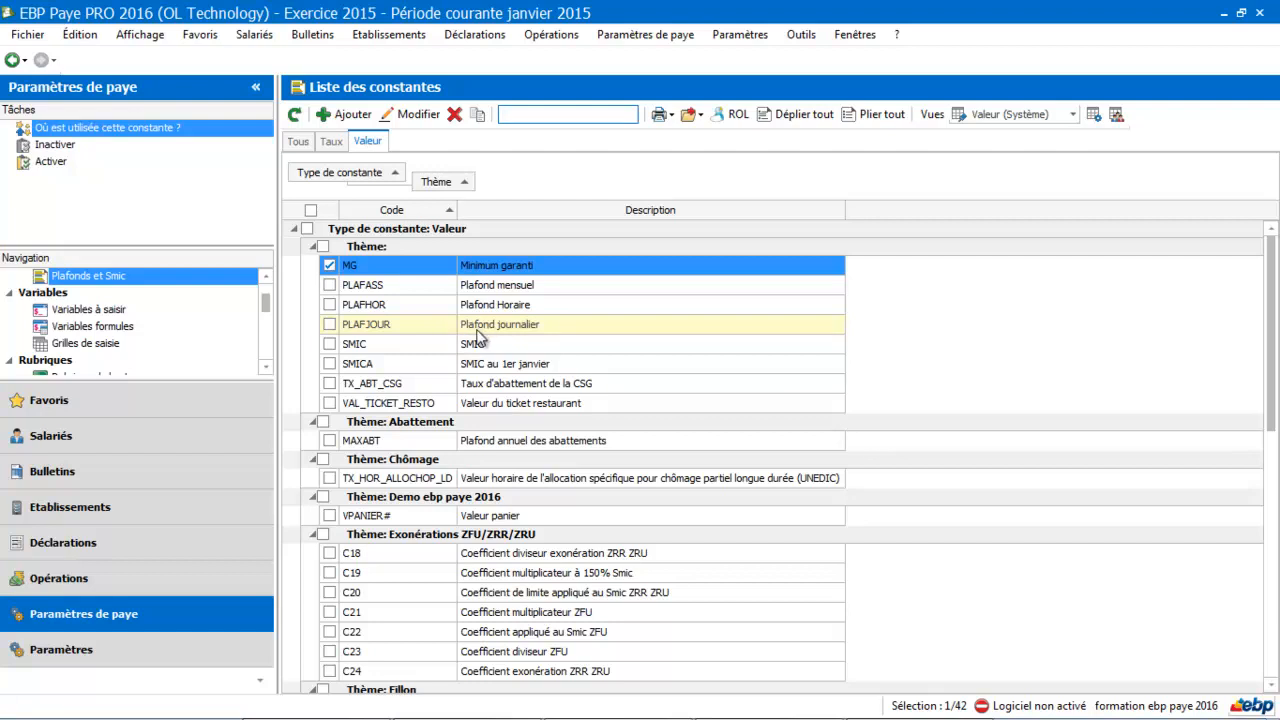
click(468, 181)
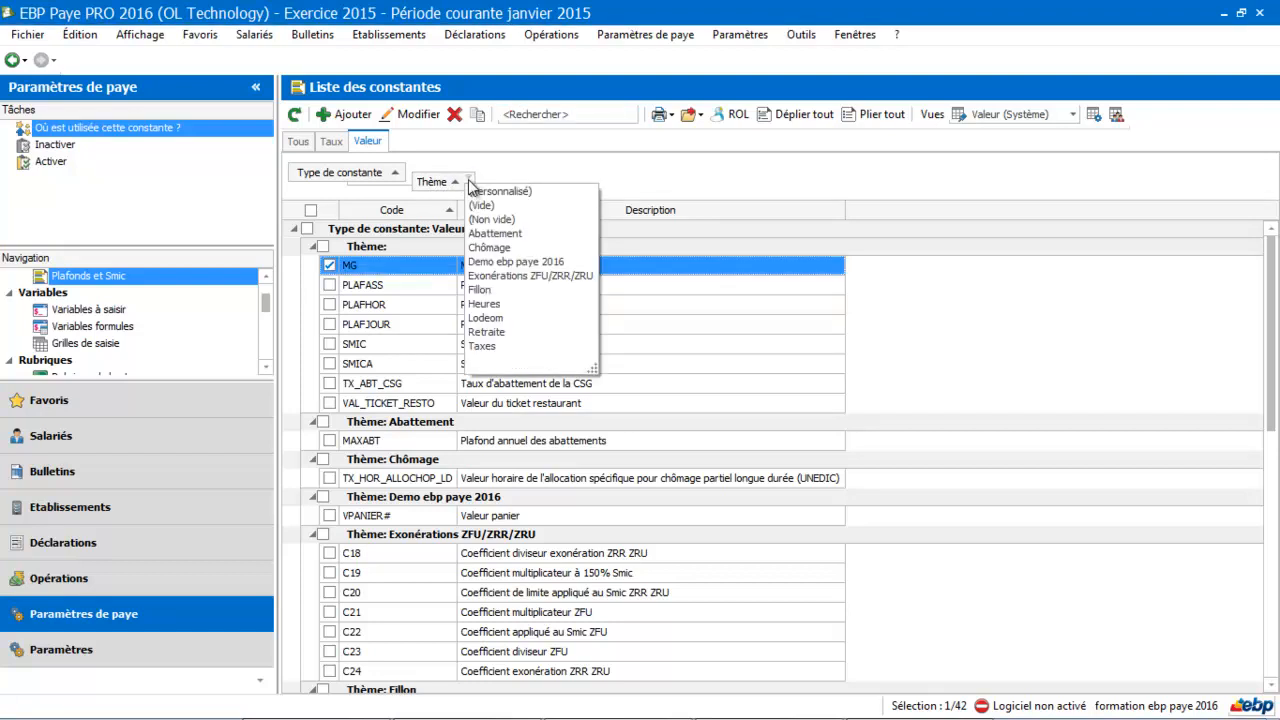
click(506, 333)
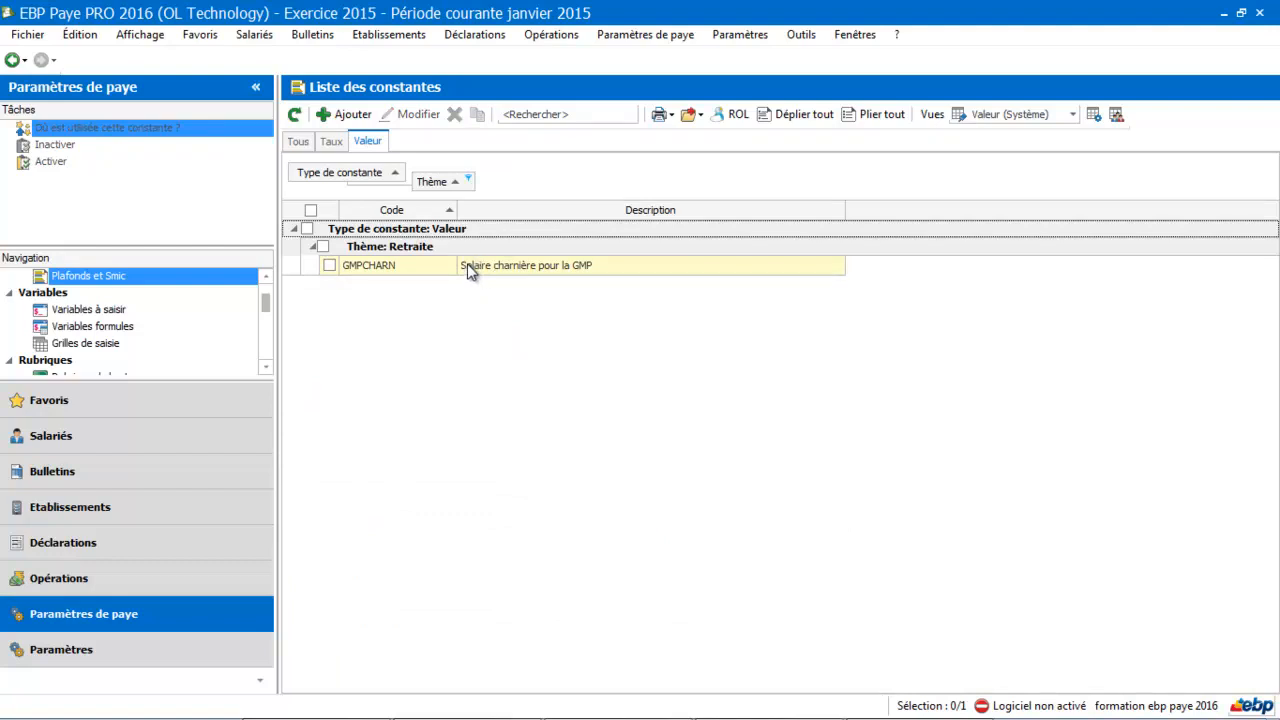
Filter the Taux constants by the Retraite theme and open the ARRCOT1 constant.
click(334, 145)
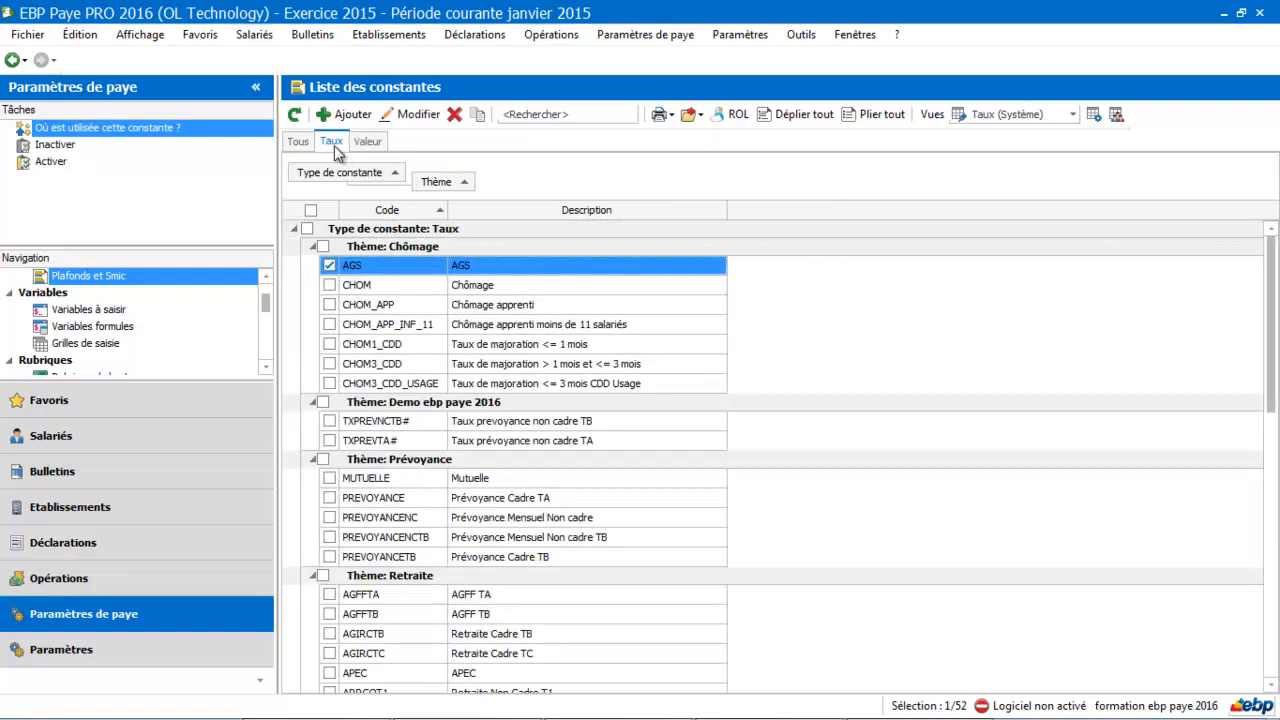
click(468, 181)
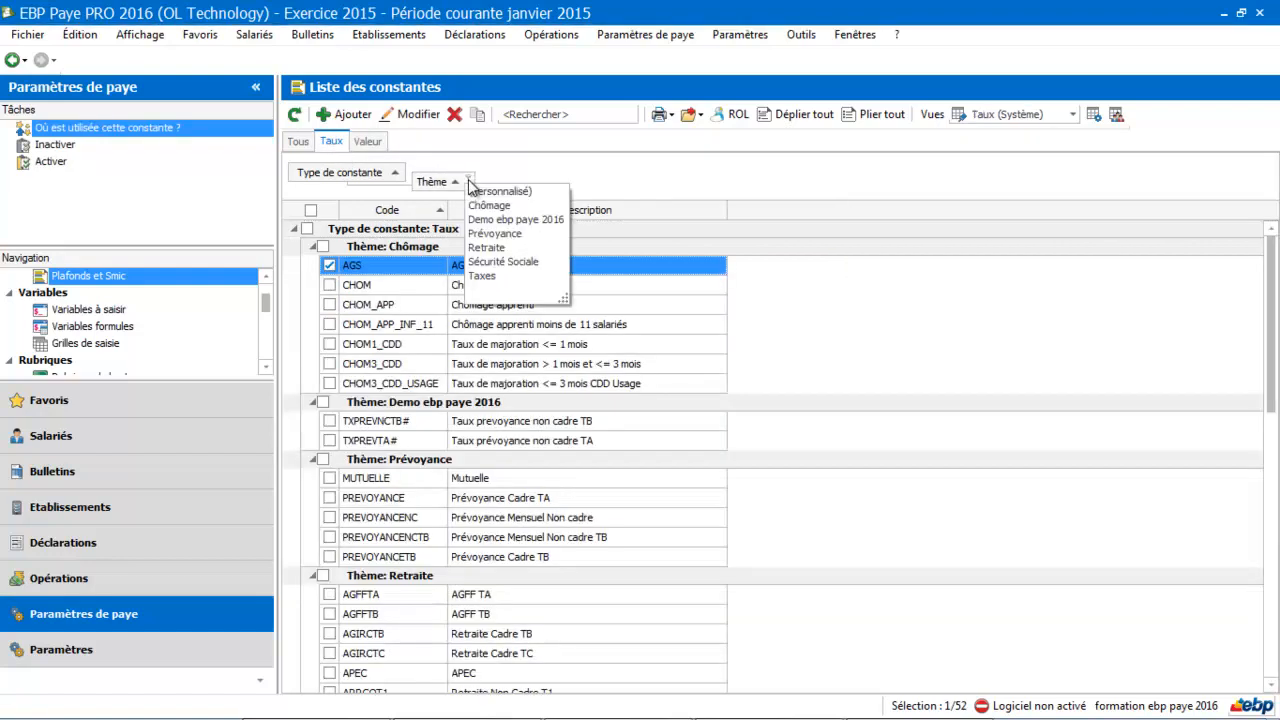
click(480, 250)
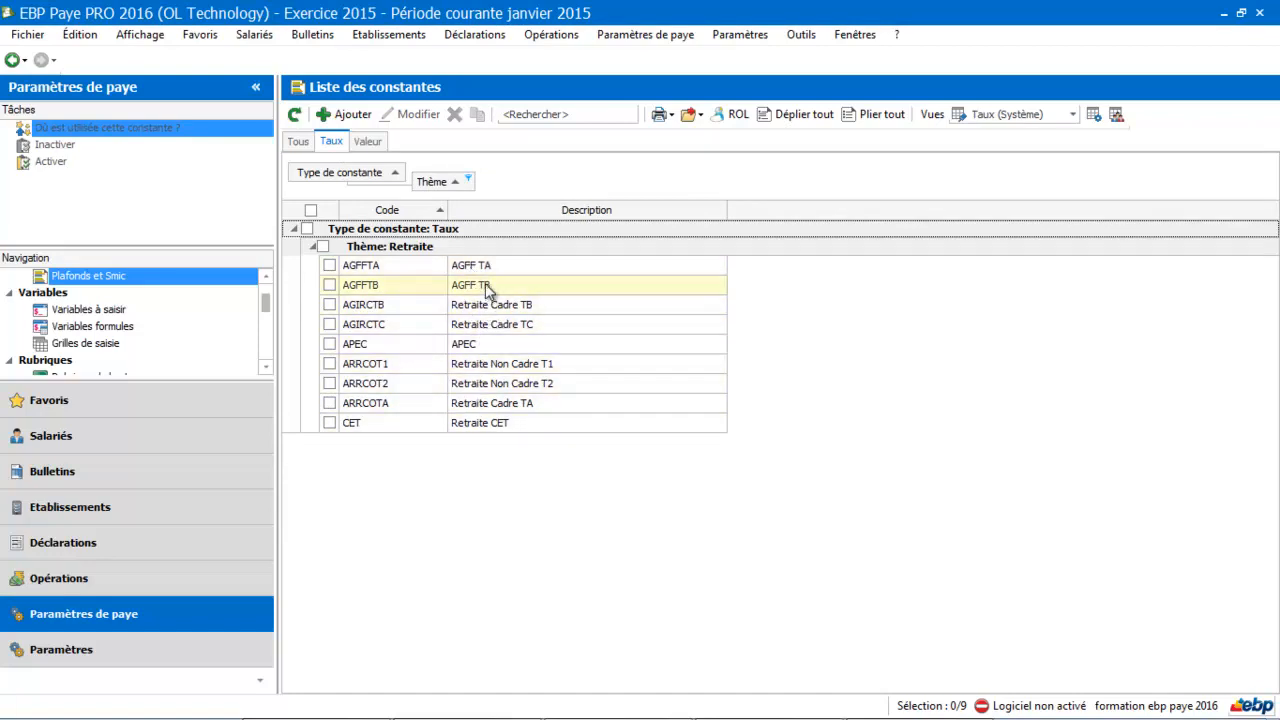
click(513, 364)
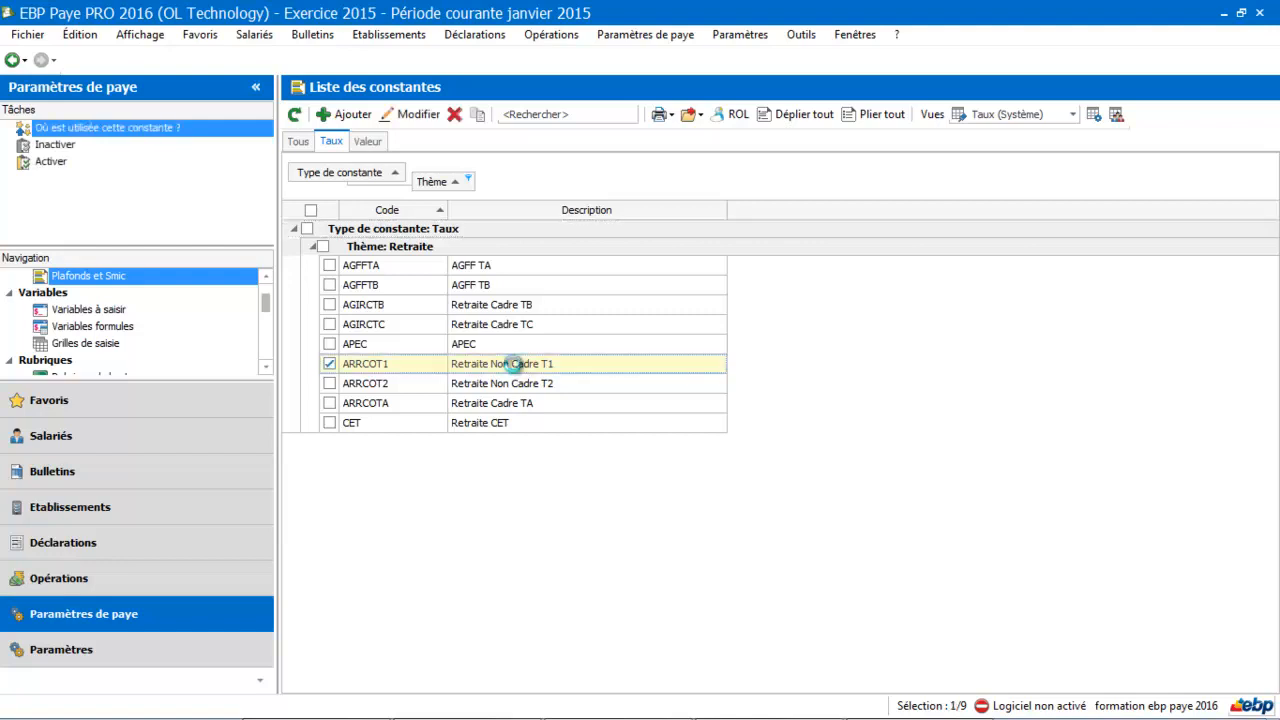
double_click(513, 364)
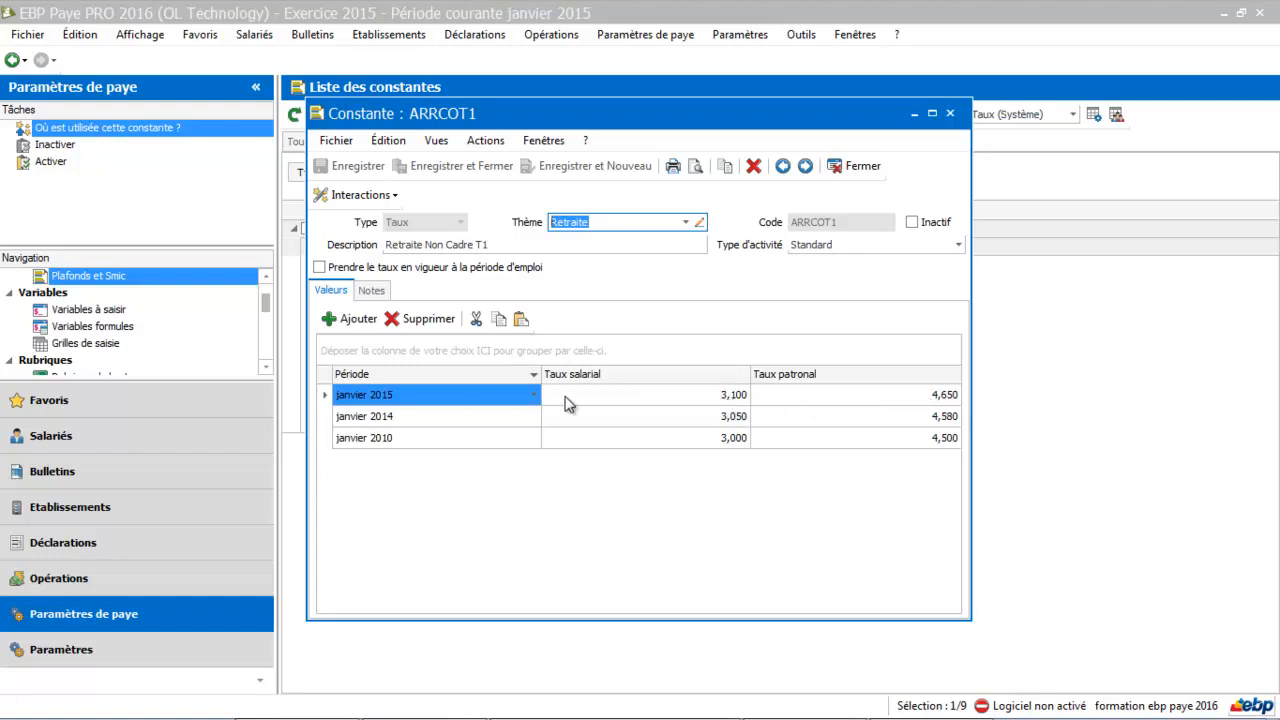
click(478, 398)
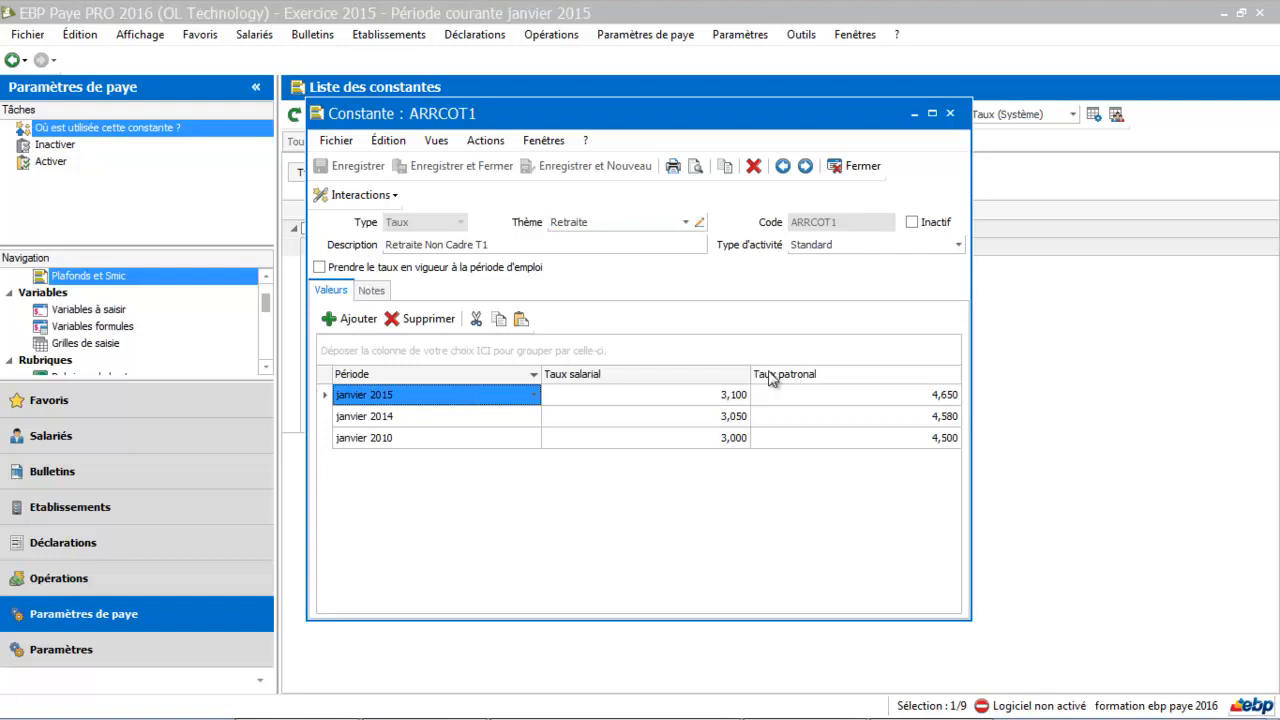
Add a value row to the ARRCOT1 constant and set its period to janvier 2016.
click(358, 319)
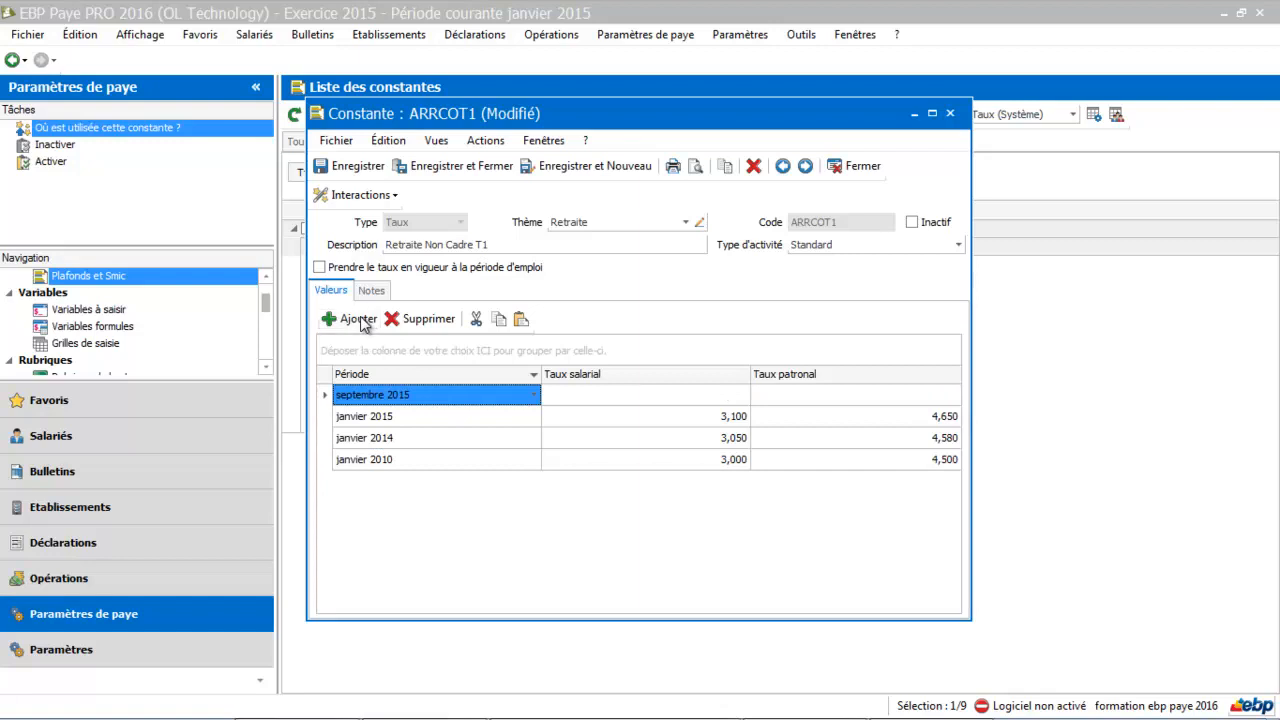
click(468, 395)
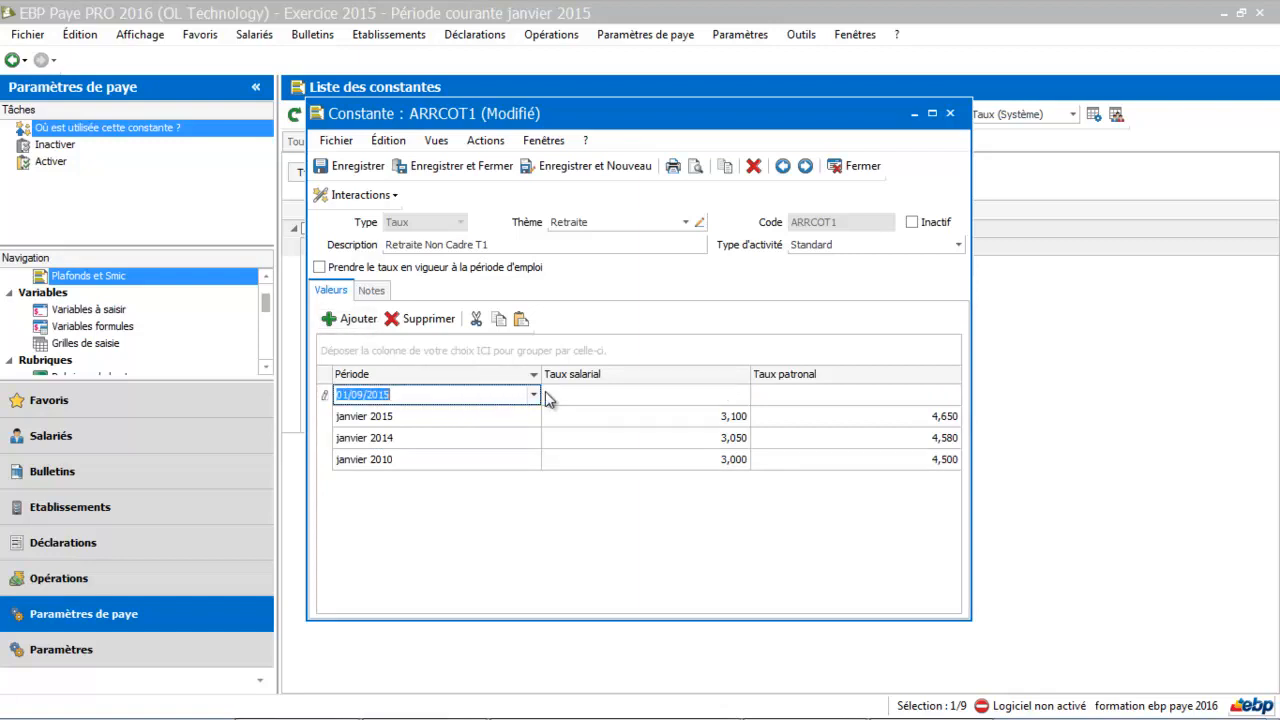
click(534, 395)
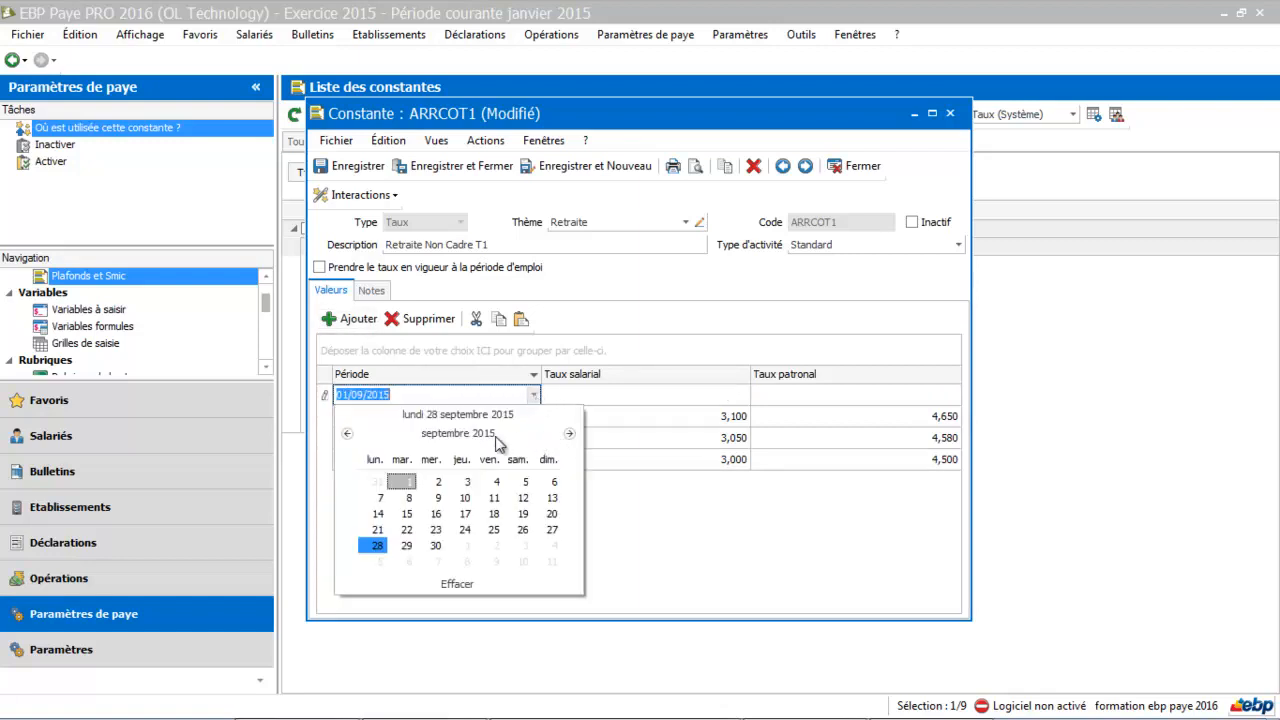
click(569, 434)
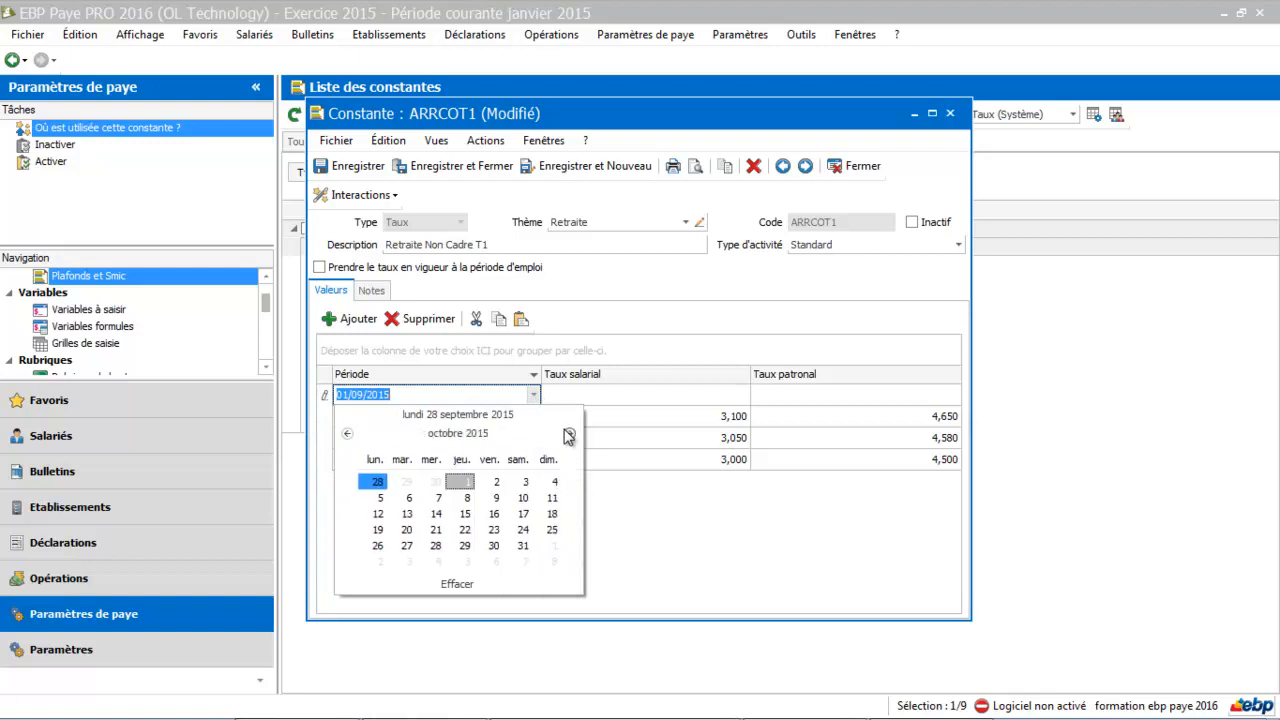
click(569, 434)
click(569, 434)
click(569, 434)
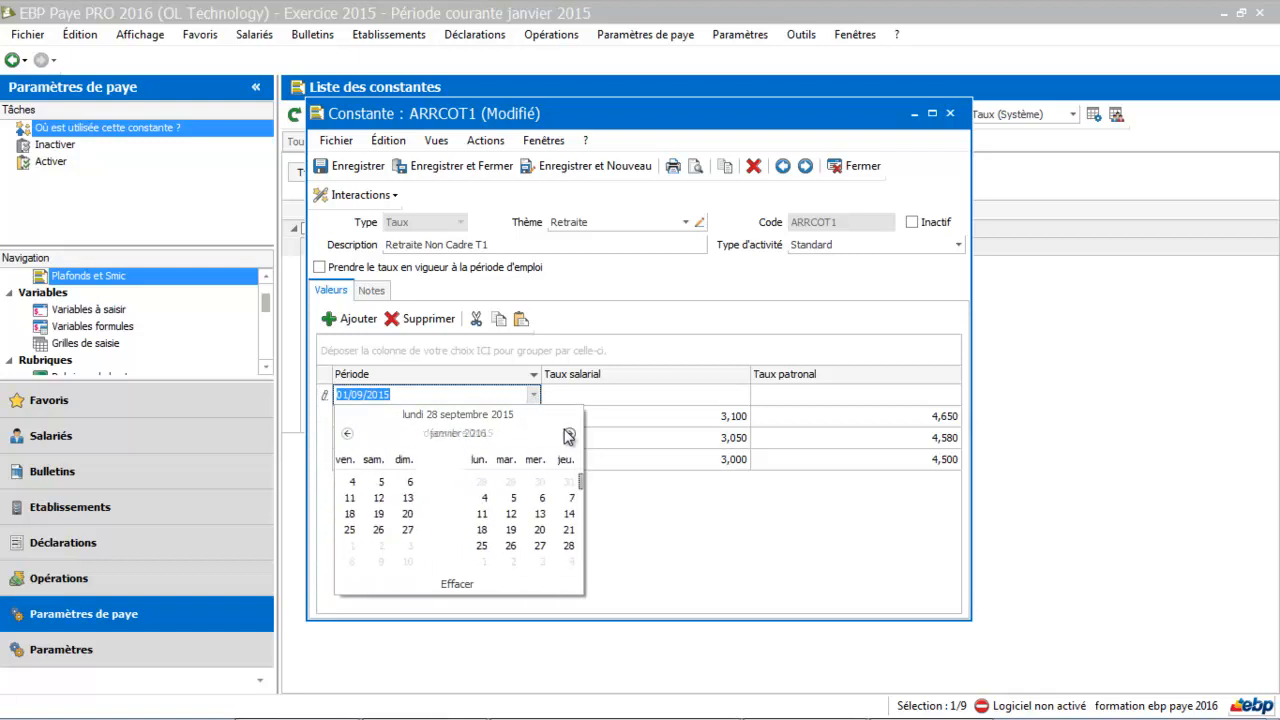
click(489, 481)
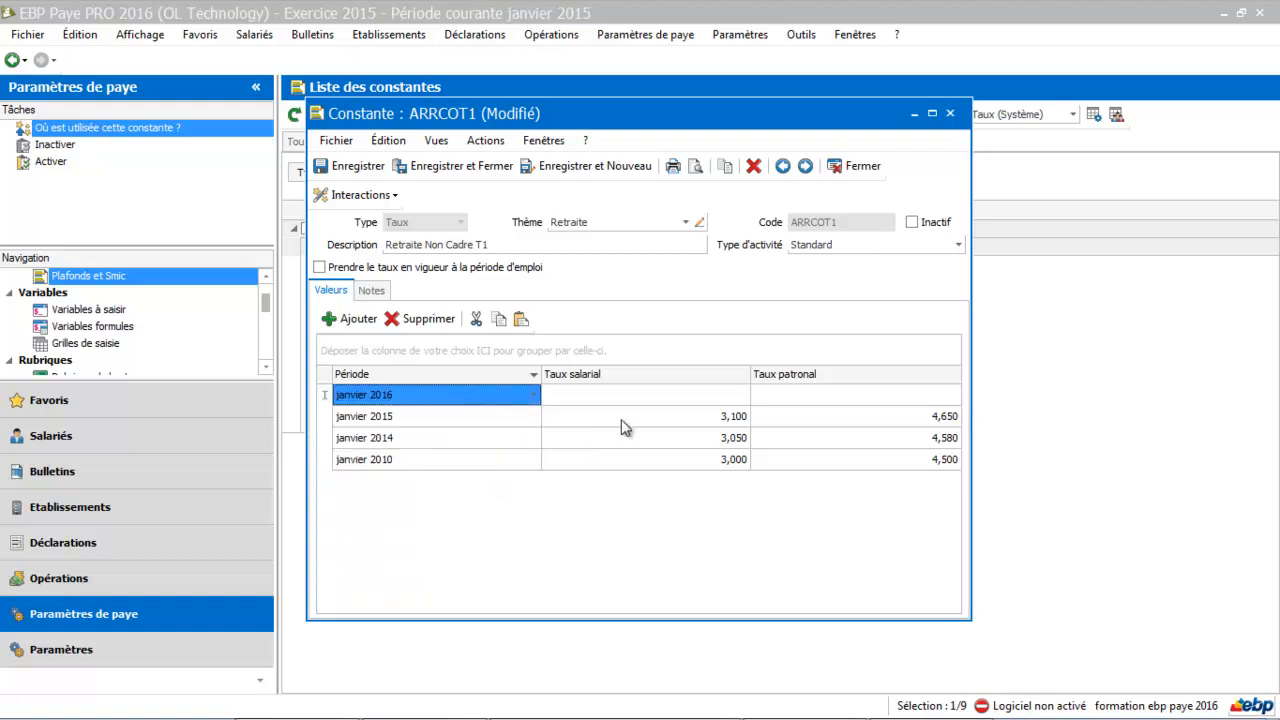
Set the janvier 2016 employee rate to 3,2 and the employer rate to 4,7, then save and close the constant.
click(686, 398)
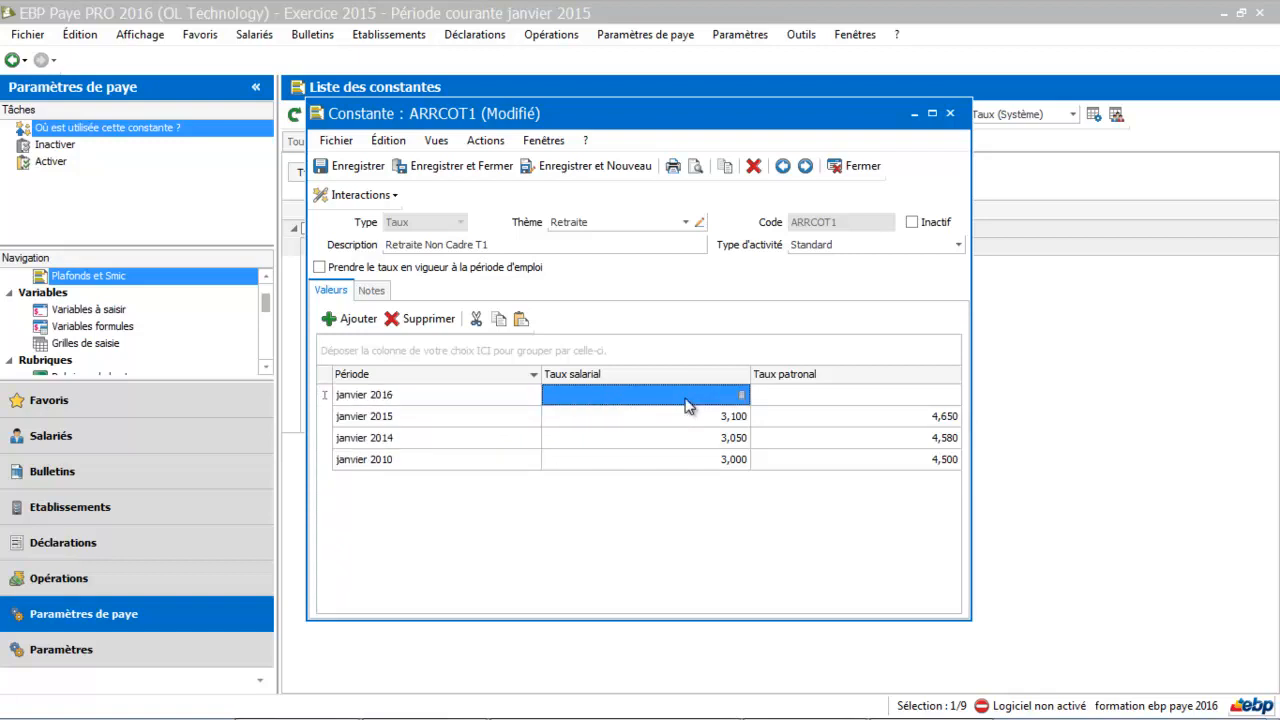
click(686, 399)
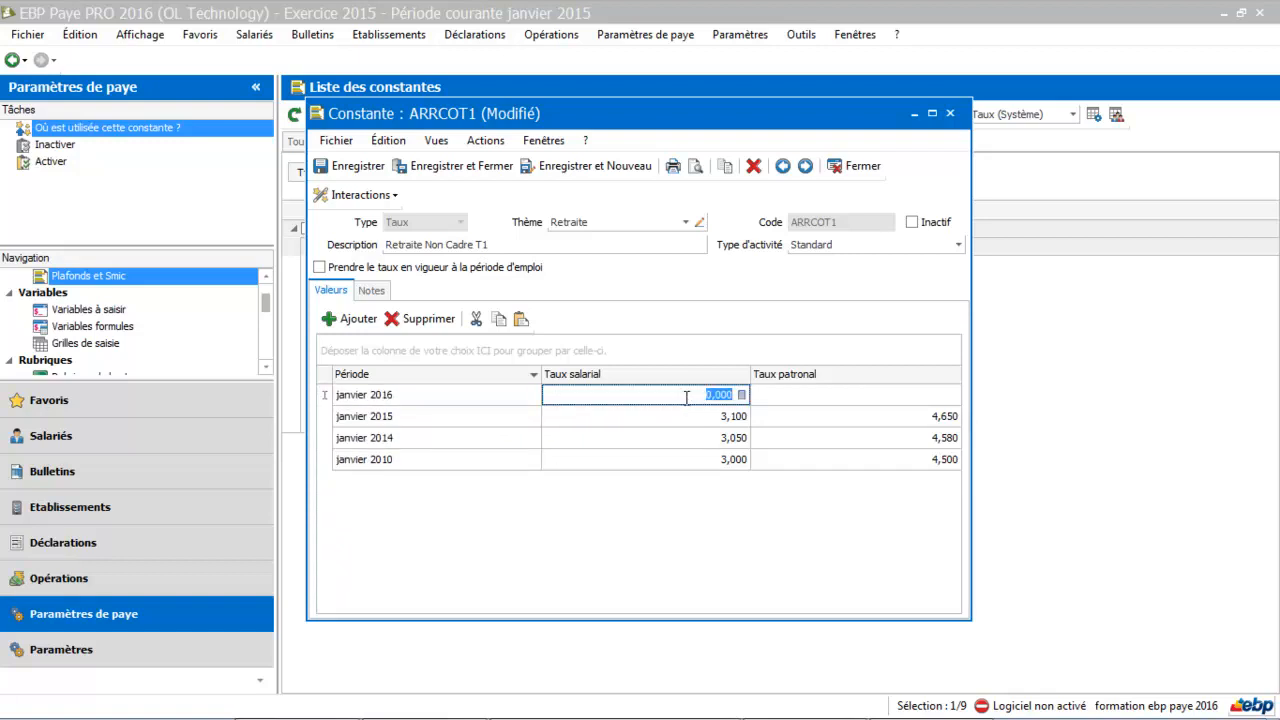
text(3,2)
key(Tab)
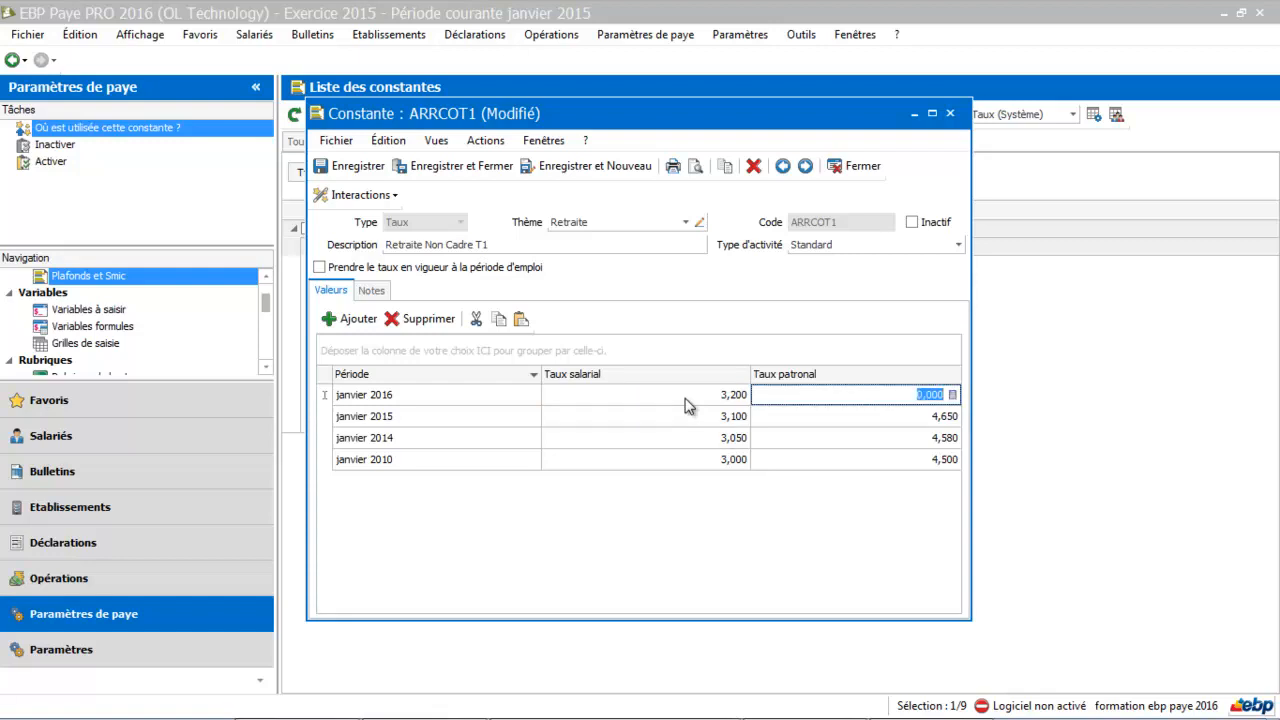
text(4,7)
key(Tab)
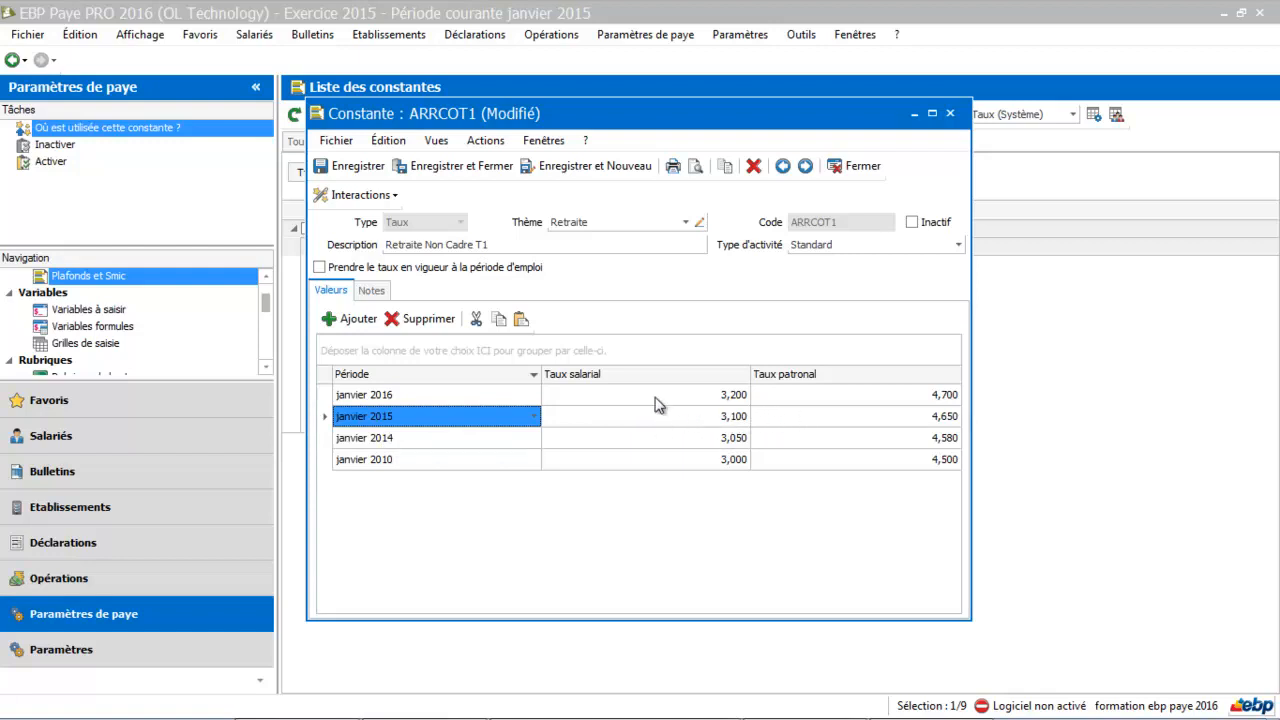
click(467, 167)
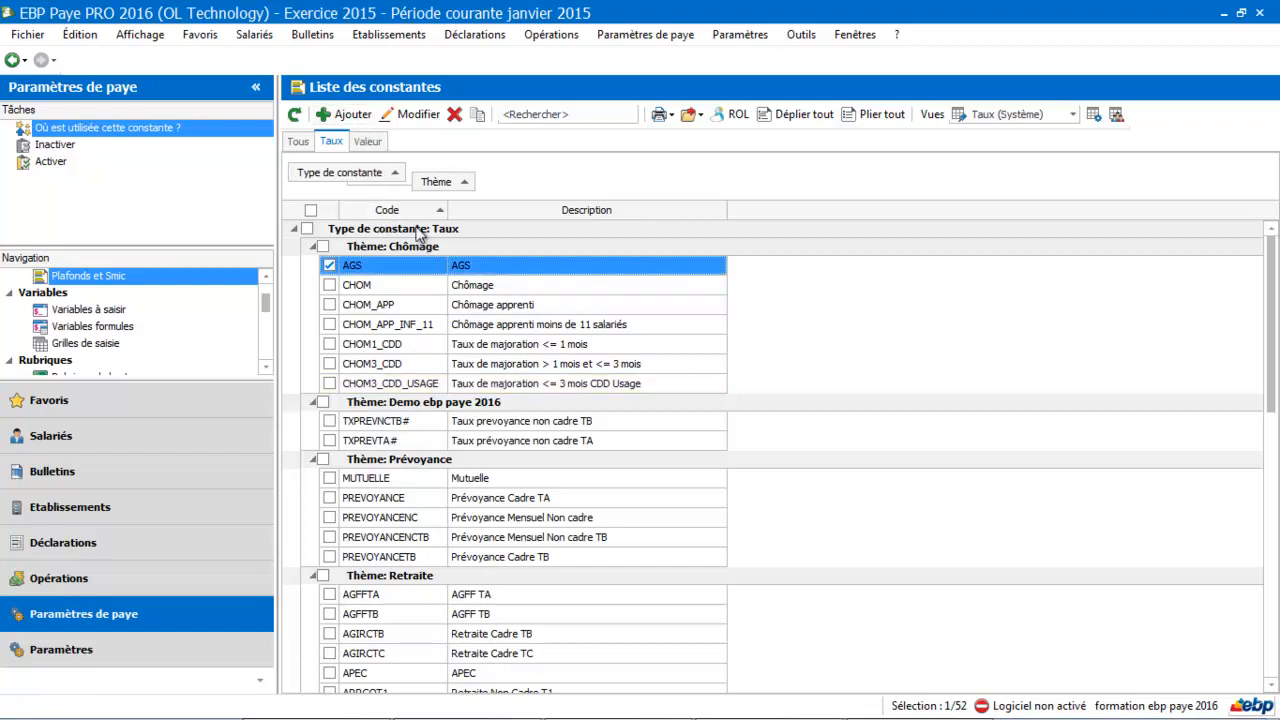
Review the rates of the MUTUELLE constant and the period values of the PLAFASS monthly ceiling constant.
double_click(466, 481)
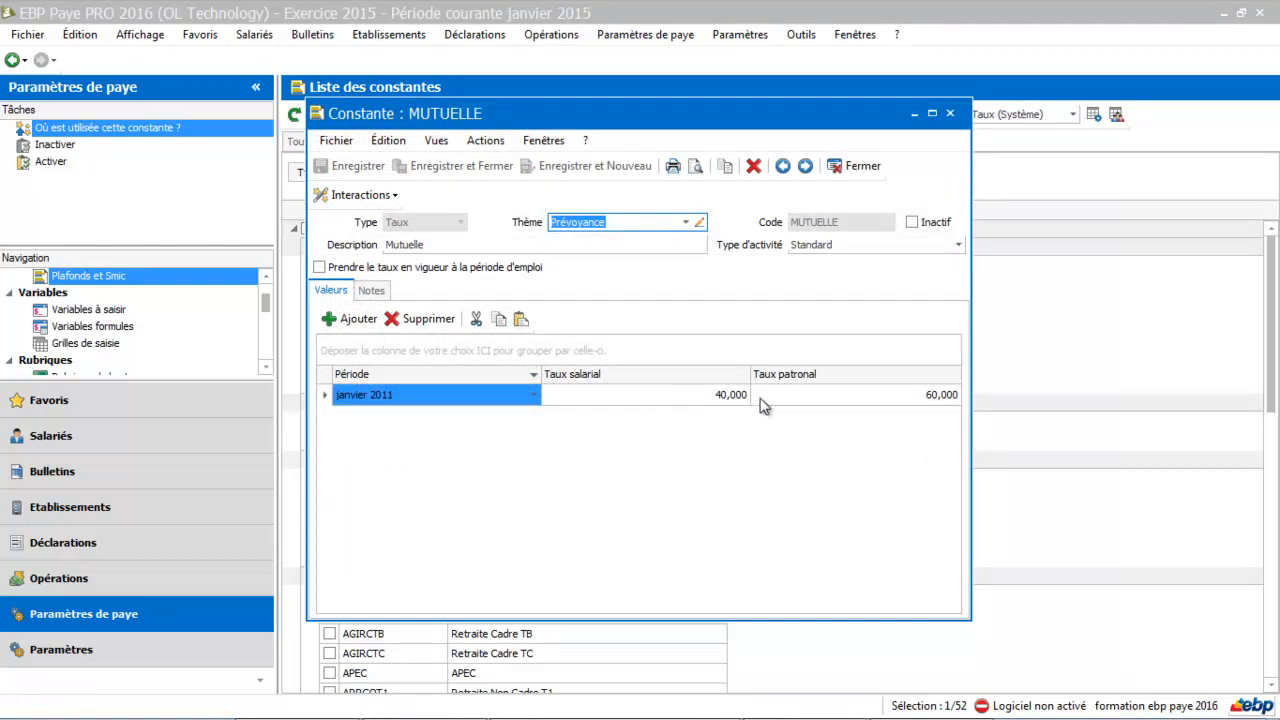
click(950, 113)
click(367, 142)
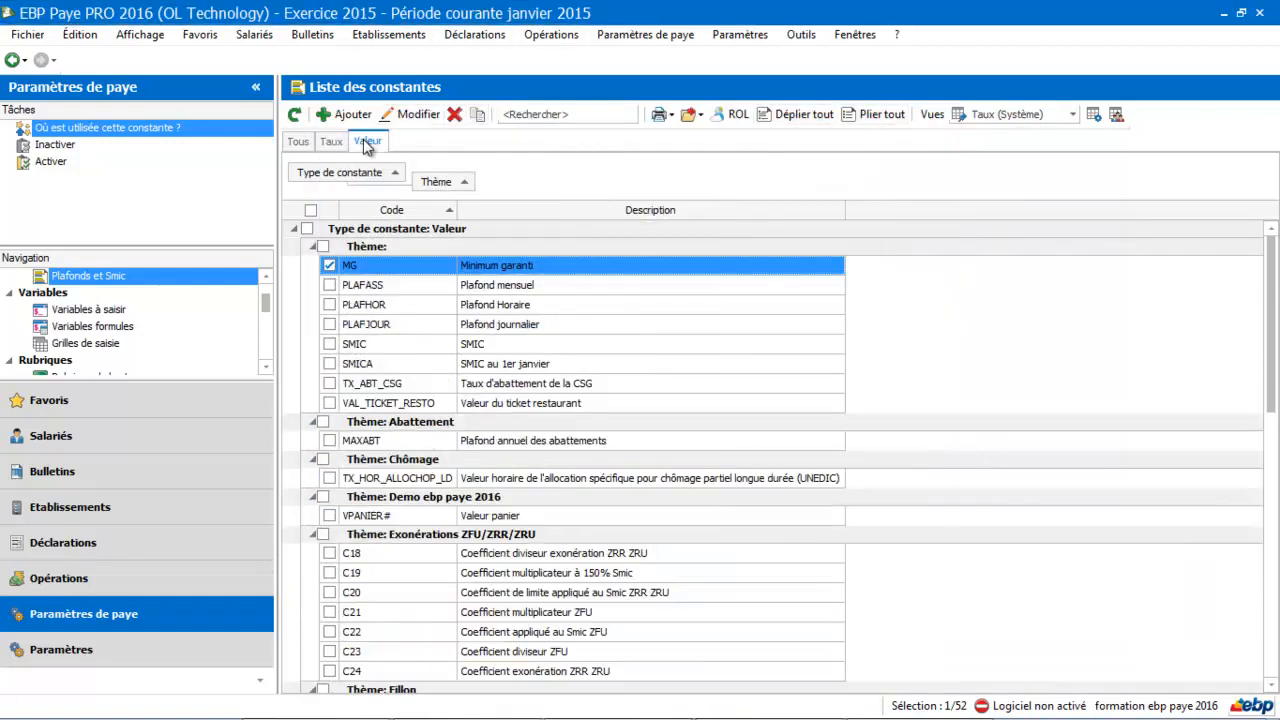
double_click(423, 285)
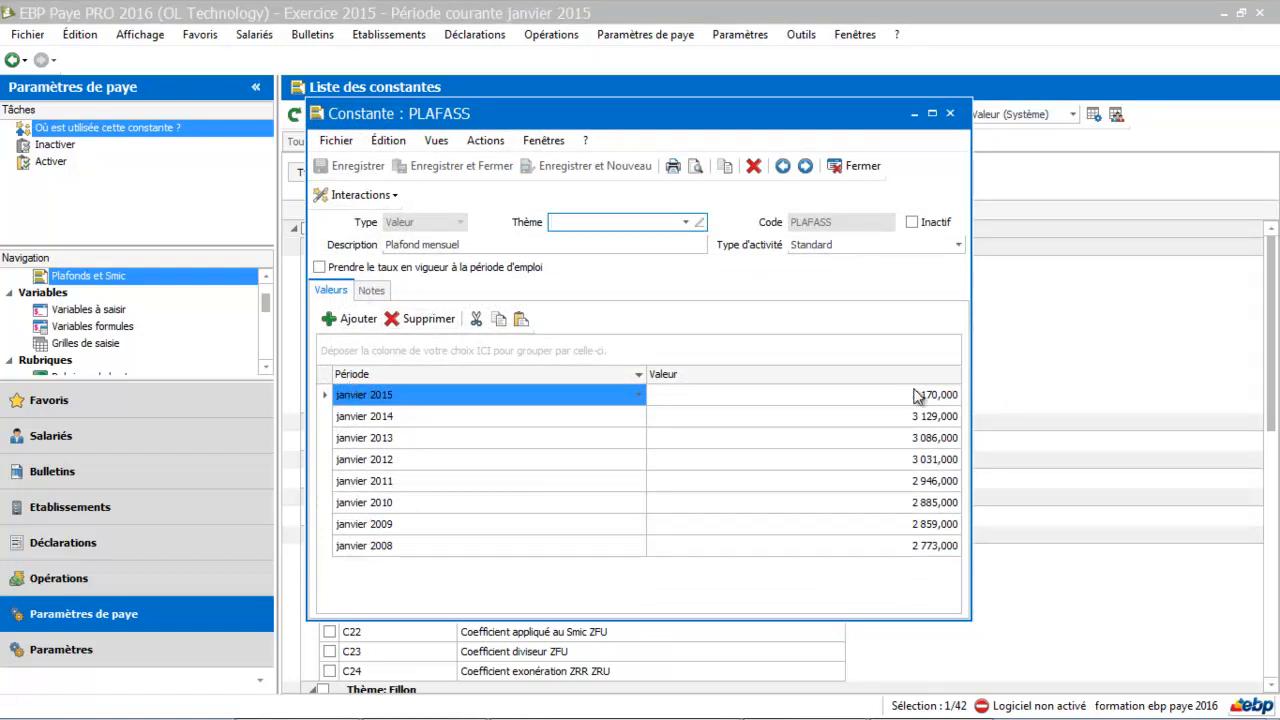
click(866, 172)
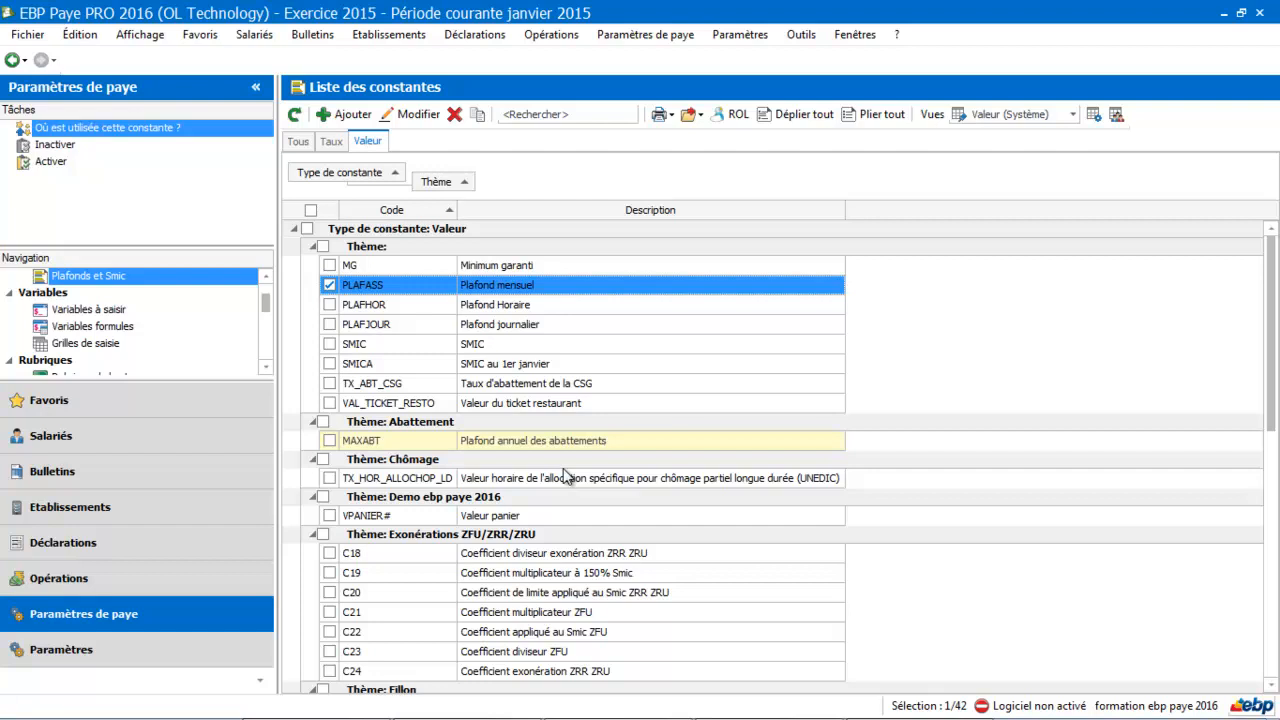
Filter the Taux constants by the Demo ebp paye 2016 theme.
click(333, 143)
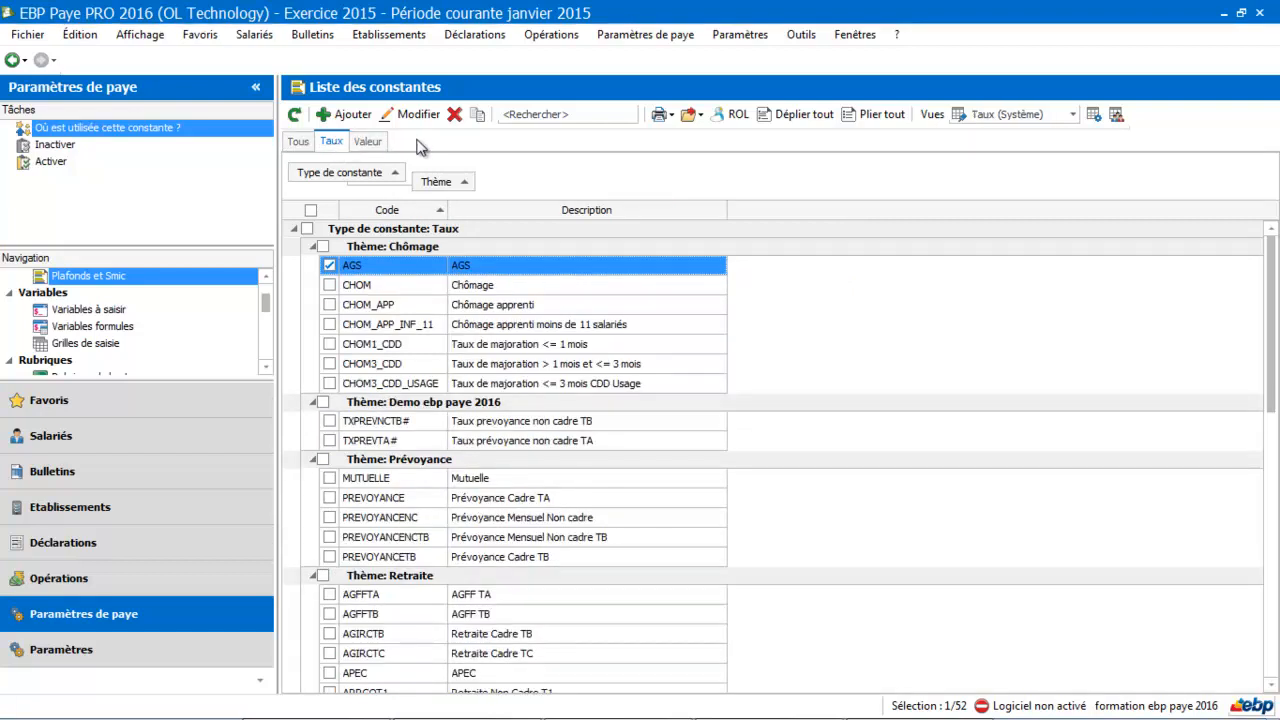
click(469, 181)
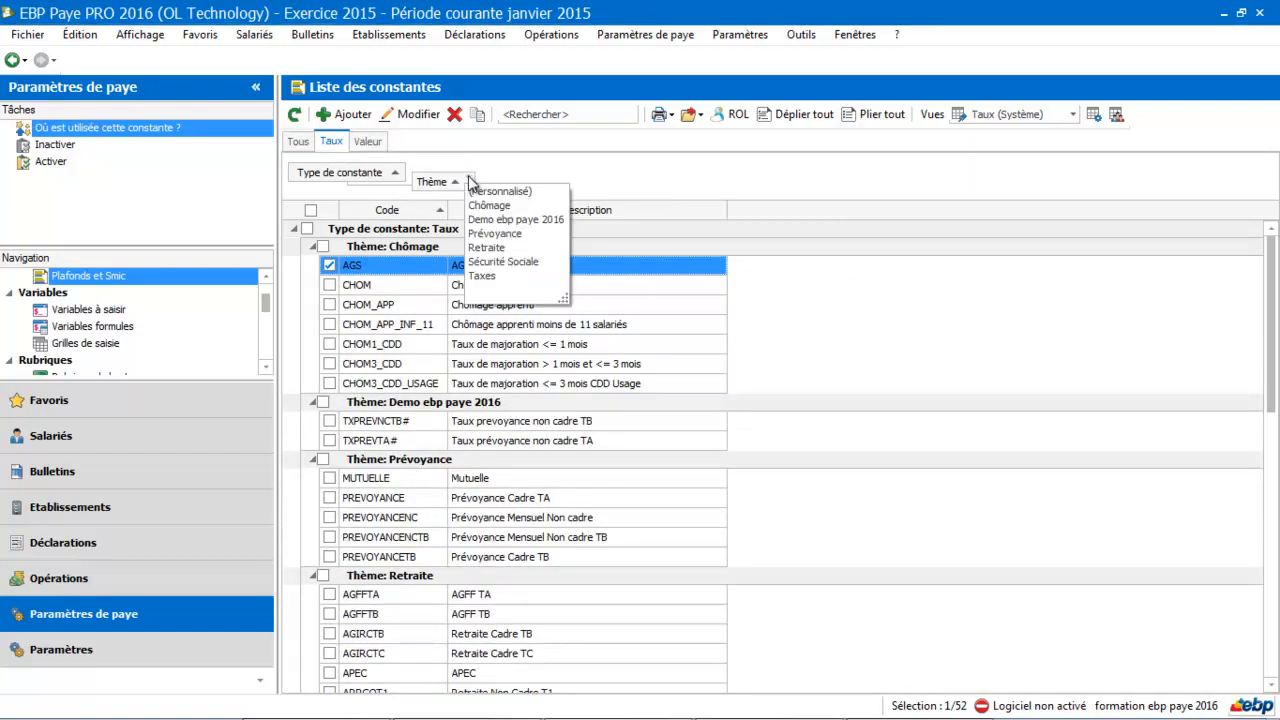
click(509, 220)
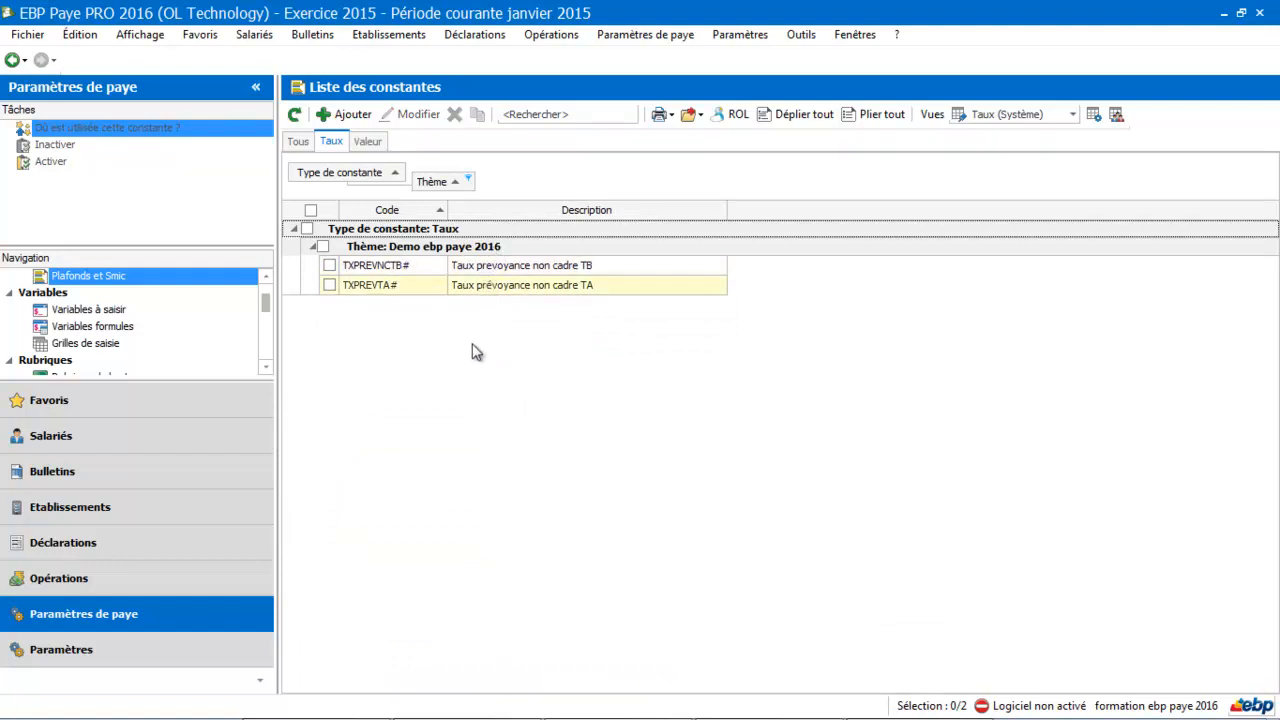
Filter the Valeur constants by the Demo ebp paye 2016 theme and review the VPANIER# constant's values.
click(368, 142)
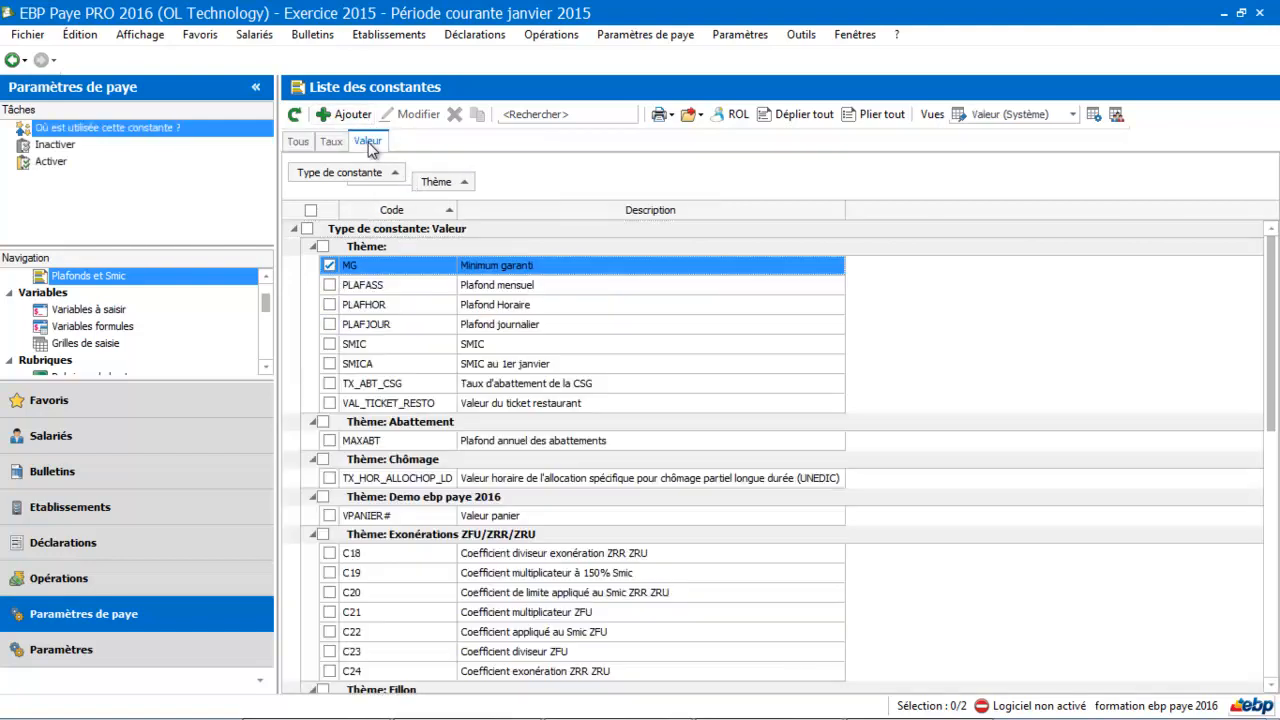
click(468, 176)
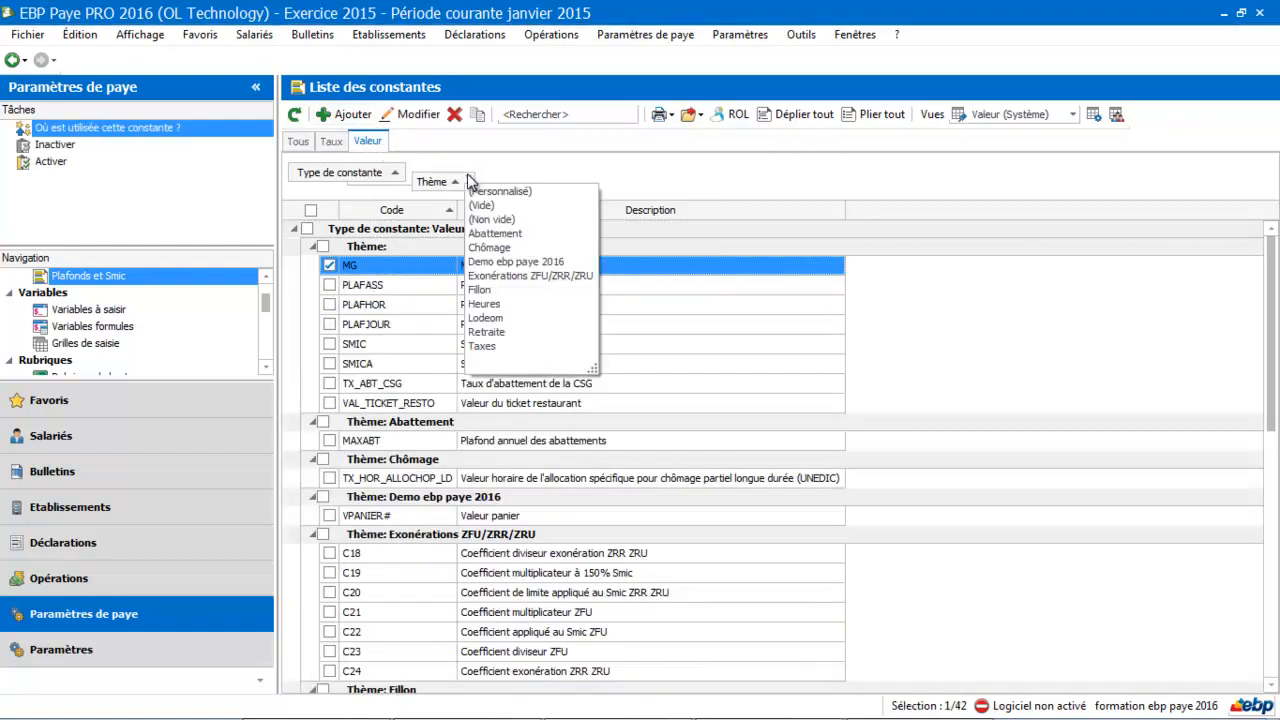
click(481, 262)
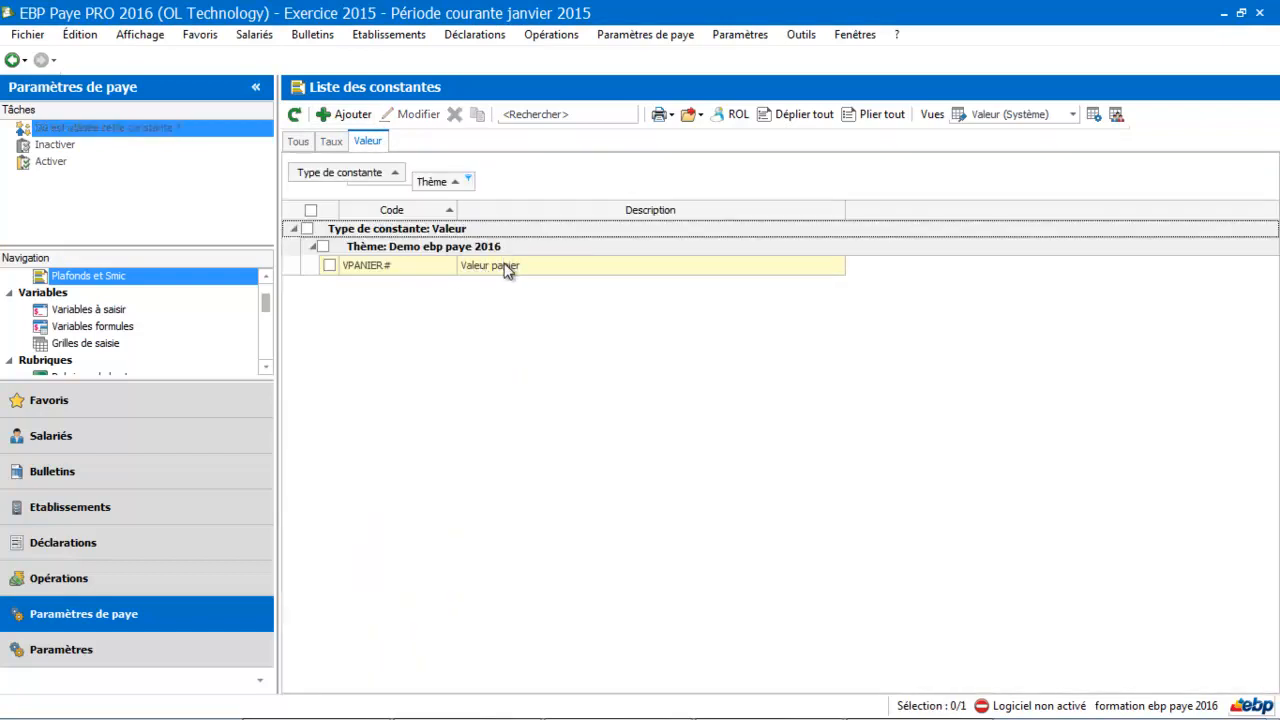
double_click(505, 268)
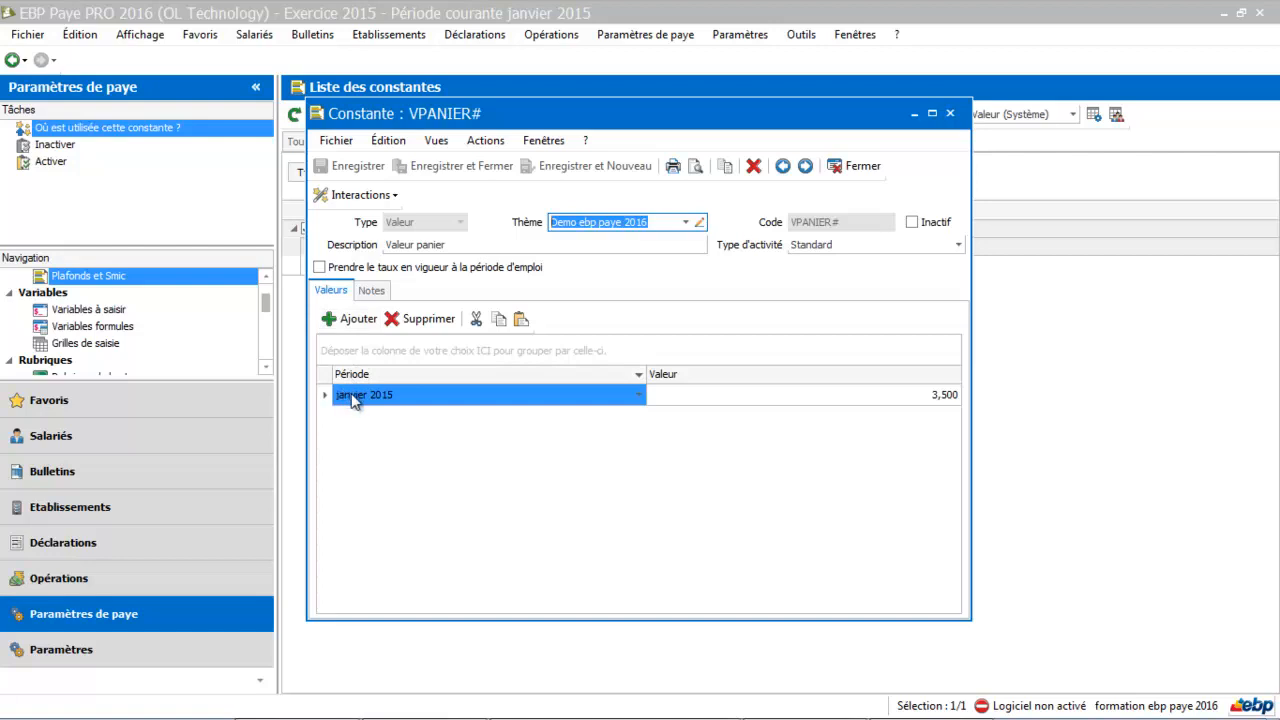
click(862, 167)
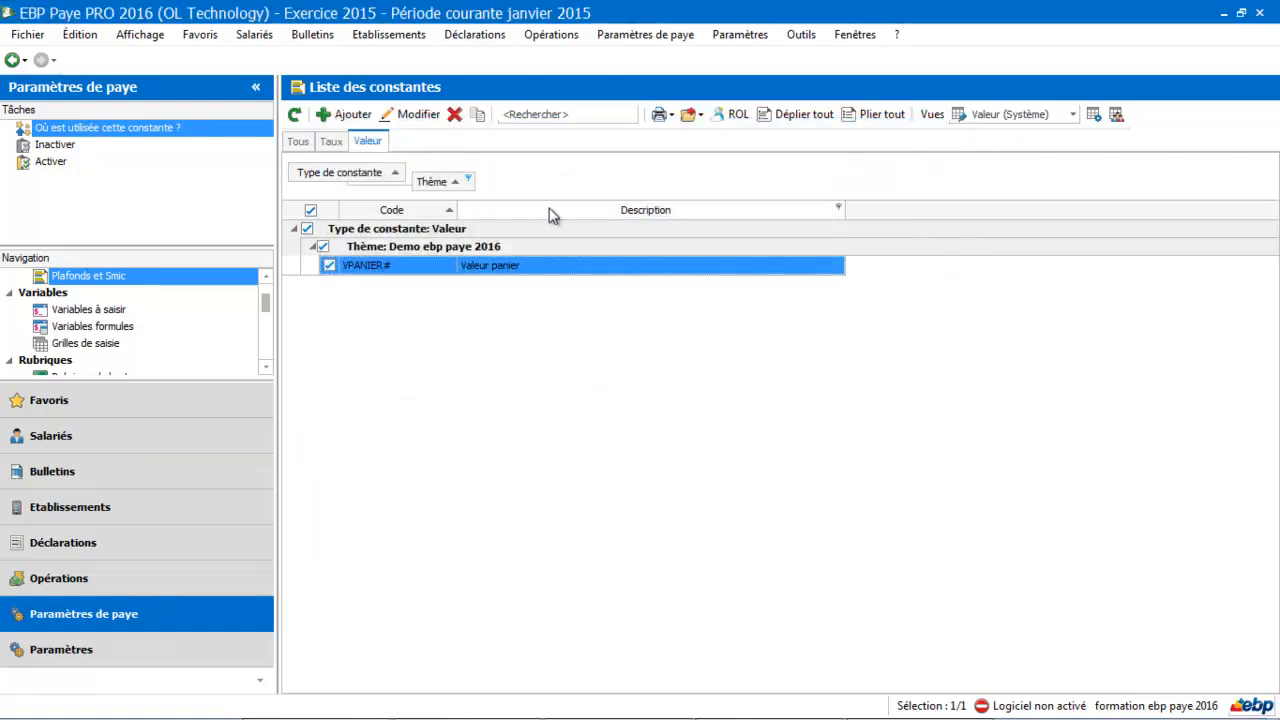
Show constants of all types and filter the list by the Demo ebp paye 2016 theme.
click(469, 180)
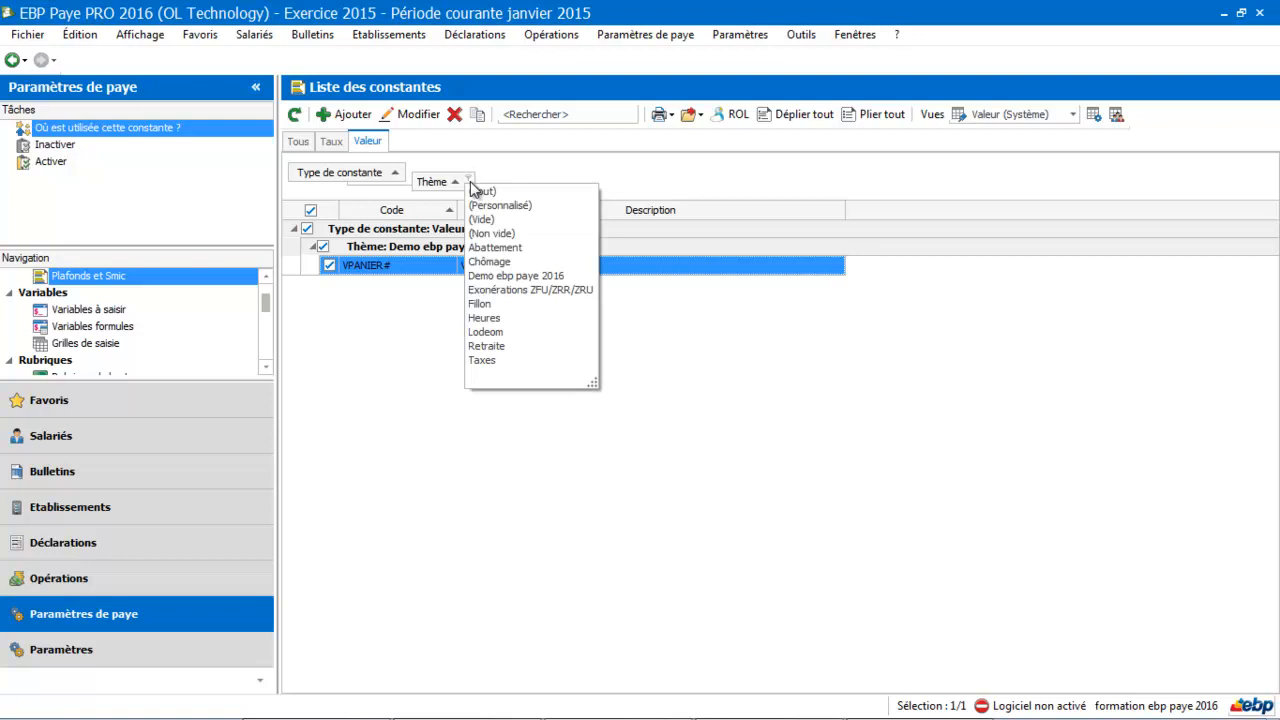
click(484, 276)
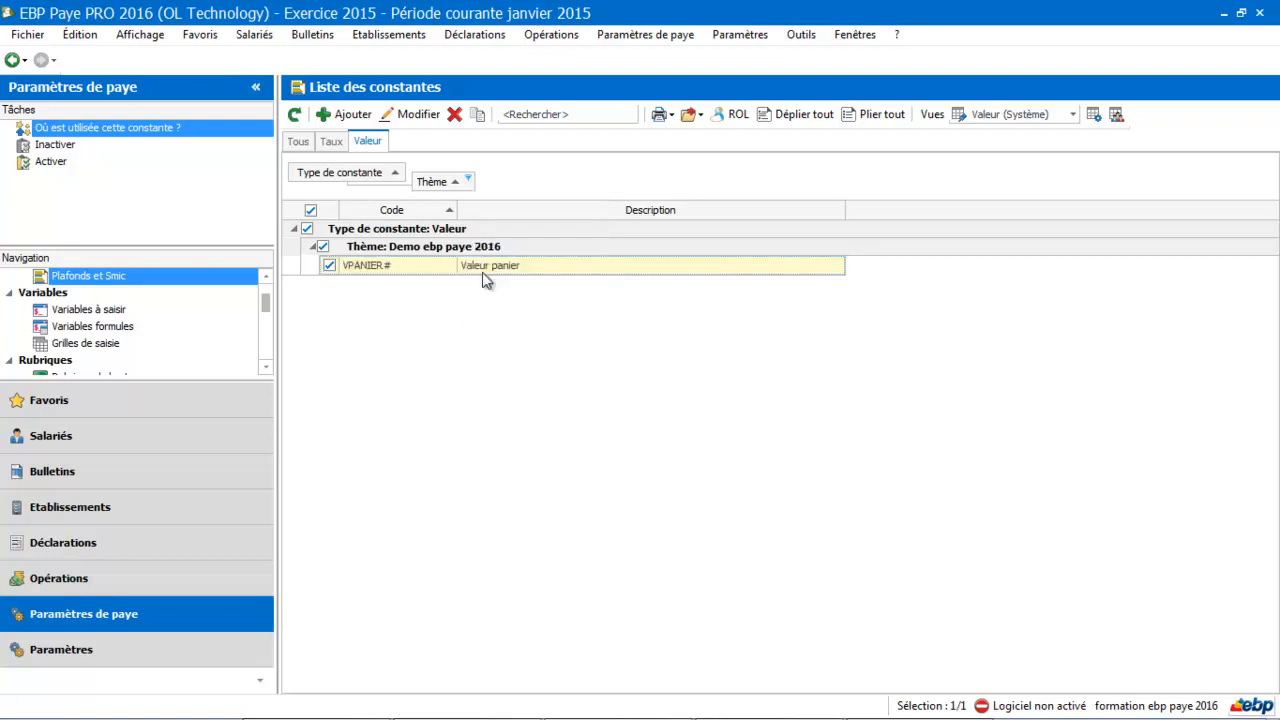
click(298, 143)
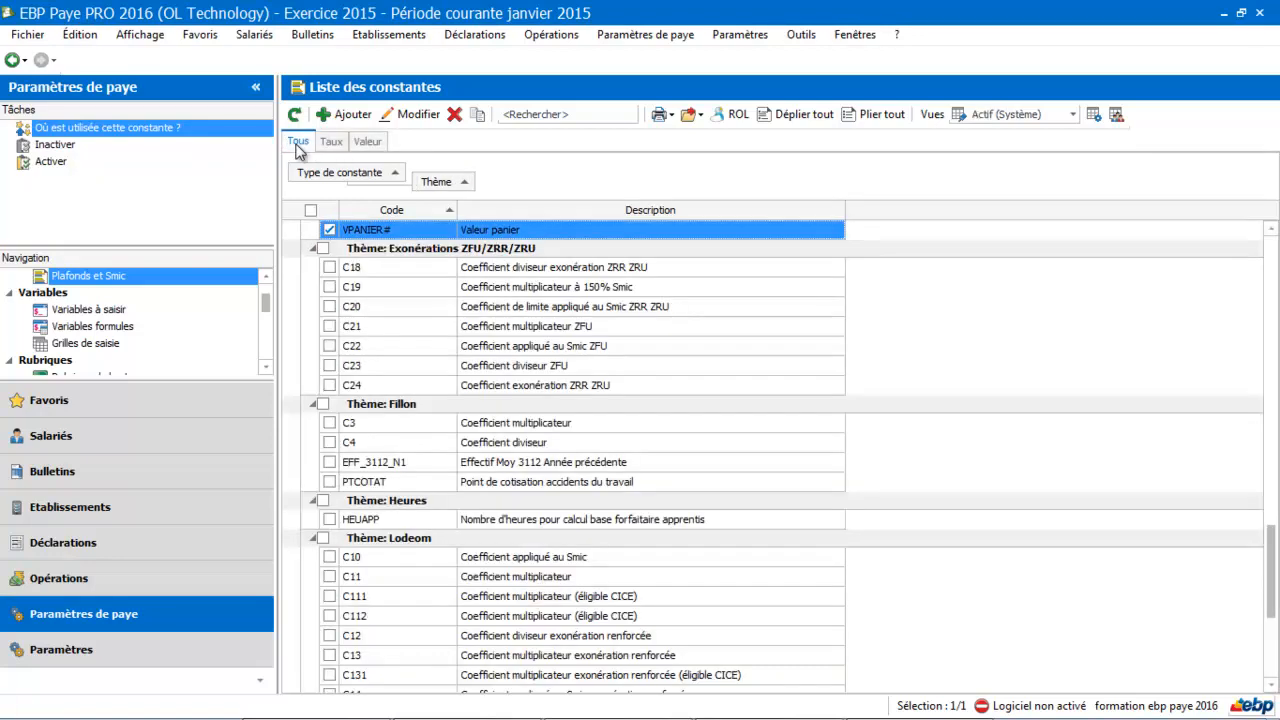
click(469, 179)
click(480, 261)
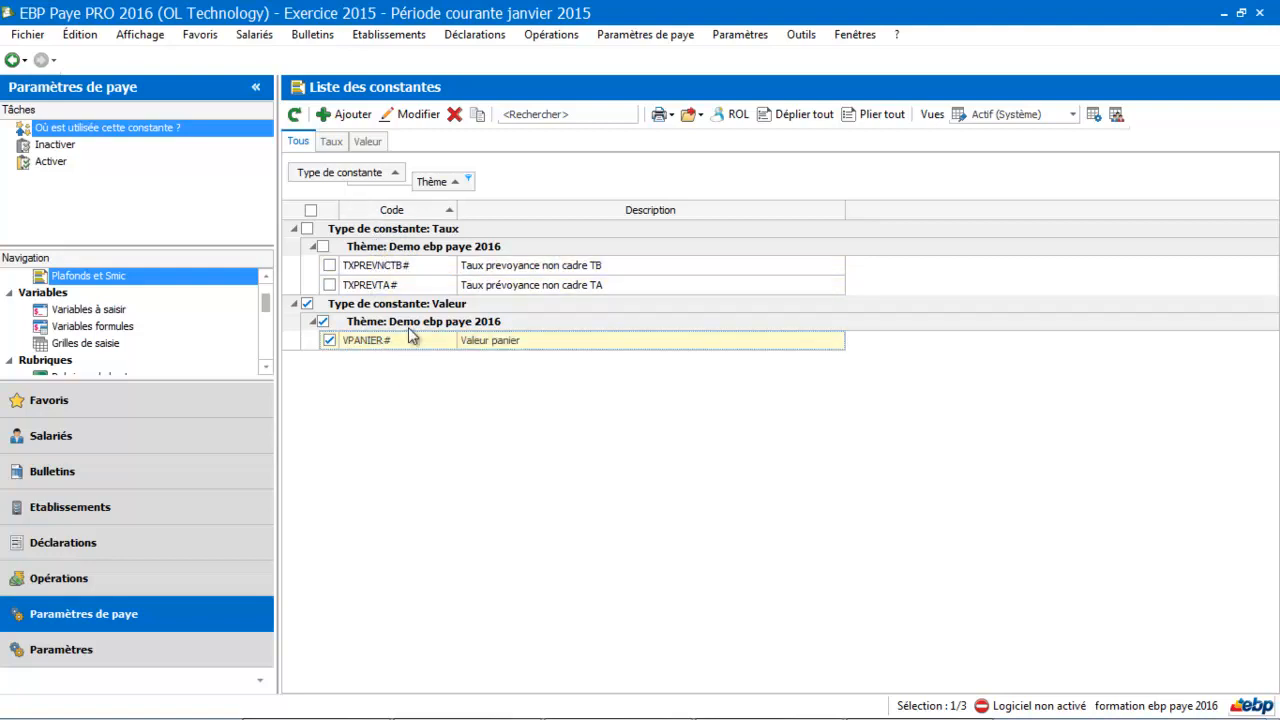
Review the TXPREVNCTB# constant's theme choices and the blank new-theme form, then close them without saving.
double_click(408, 267)
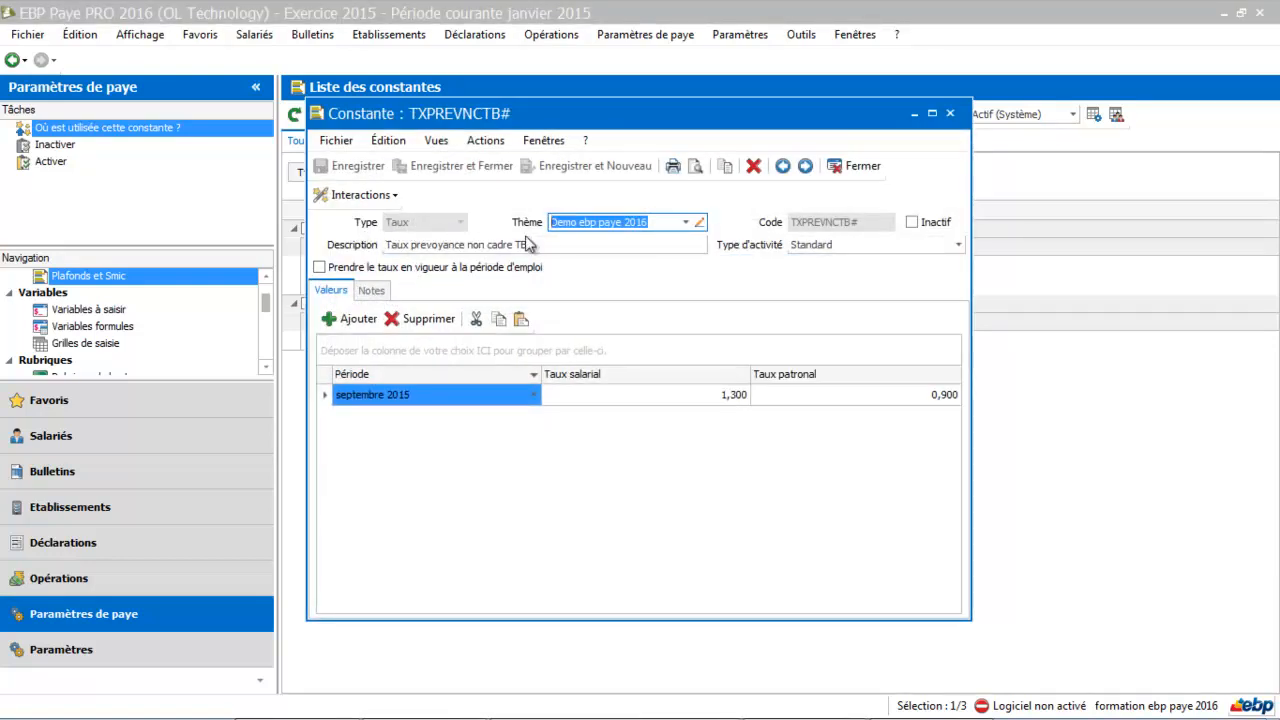
click(687, 223)
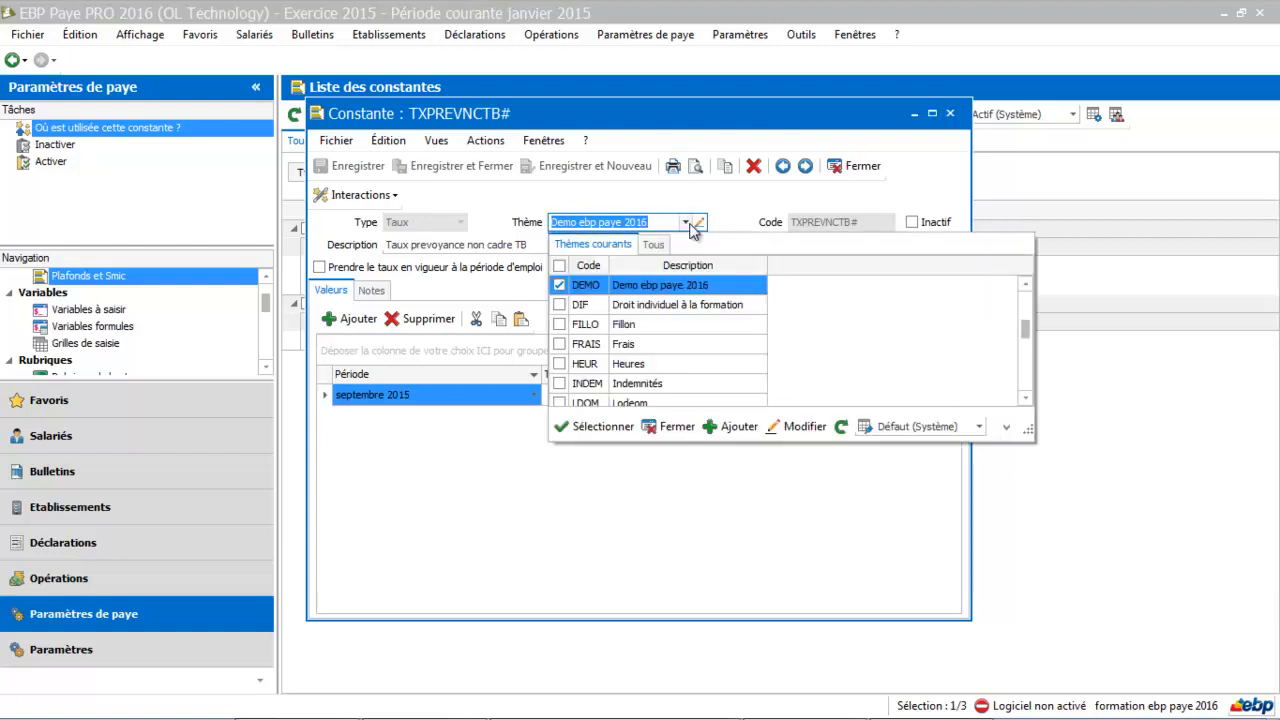
click(731, 426)
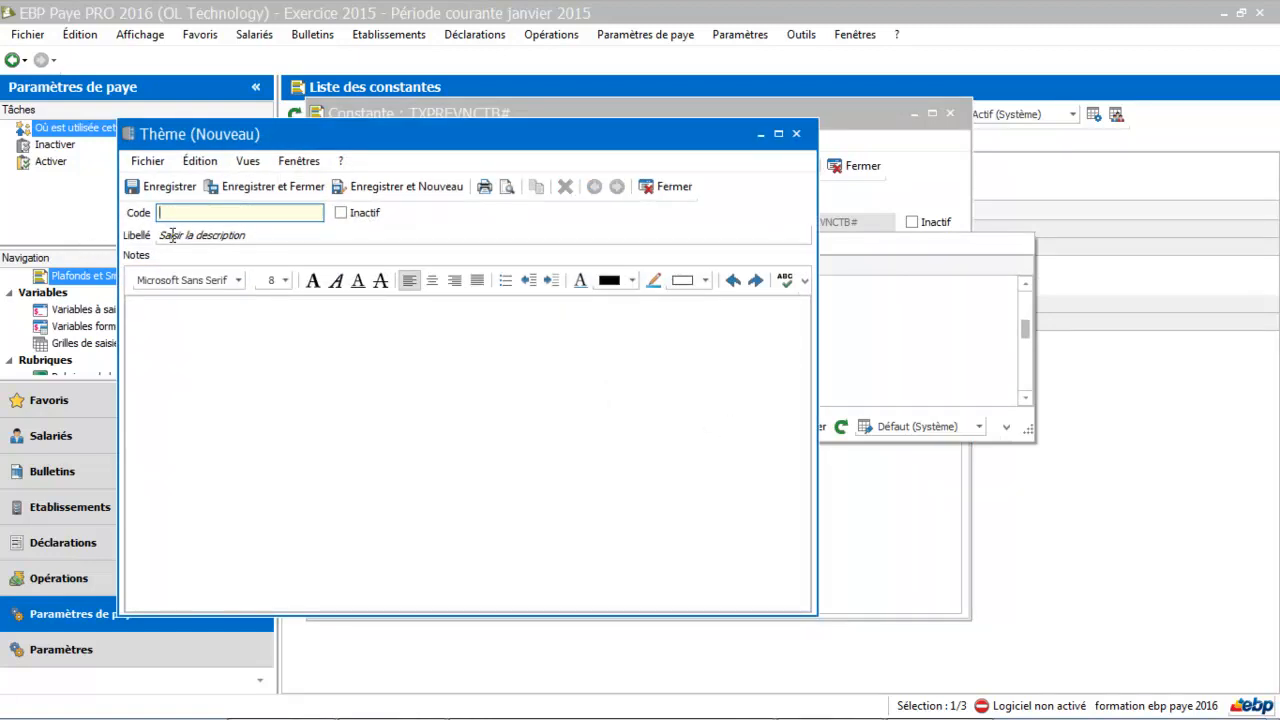
click(668, 189)
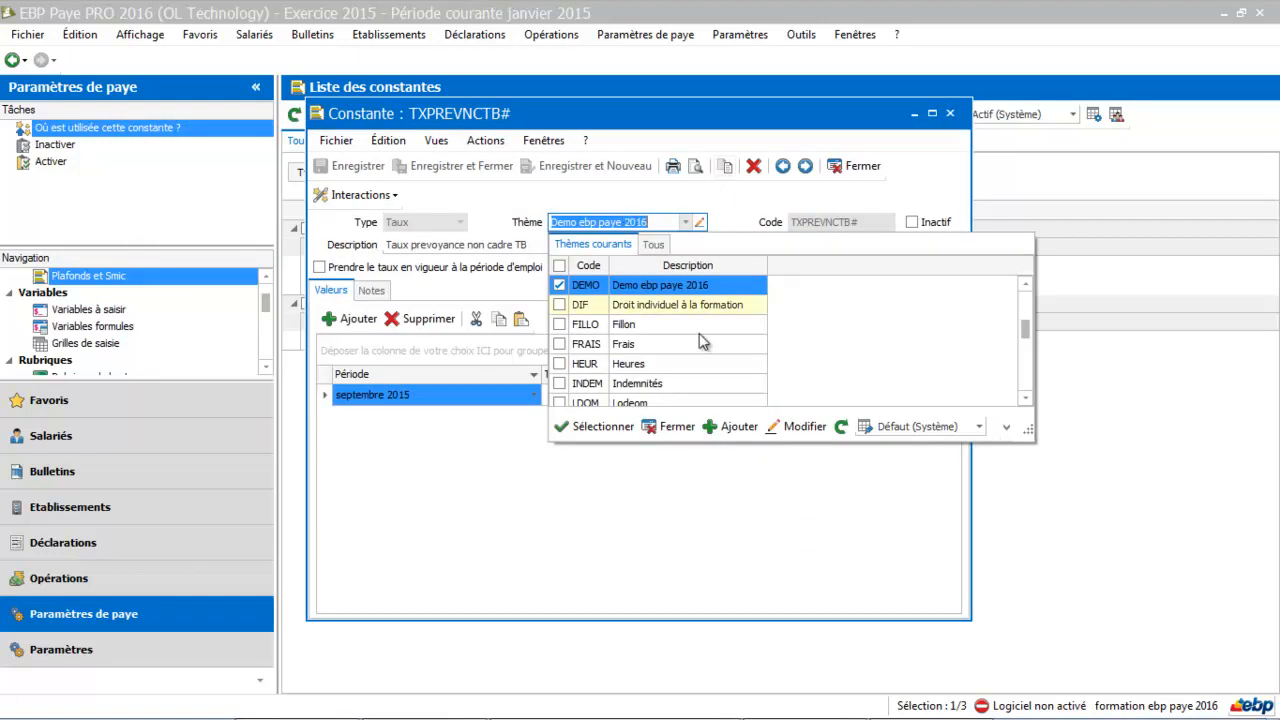
click(499, 541)
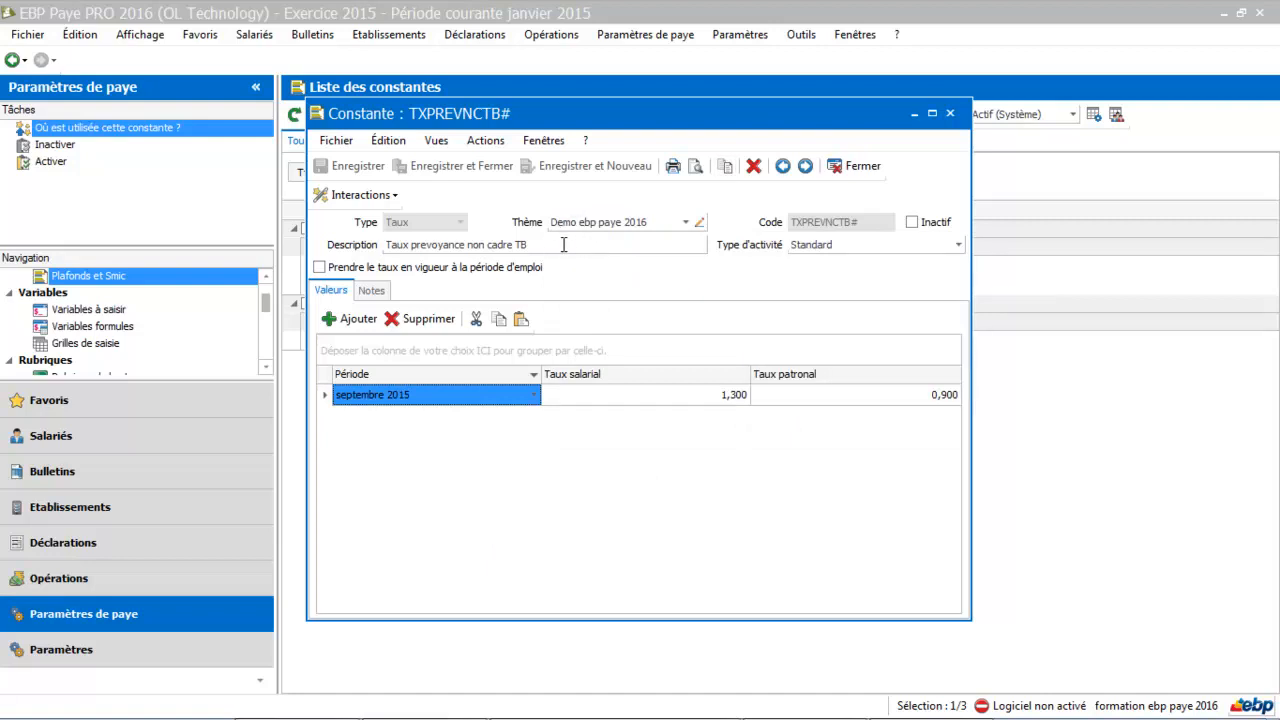
click(855, 167)
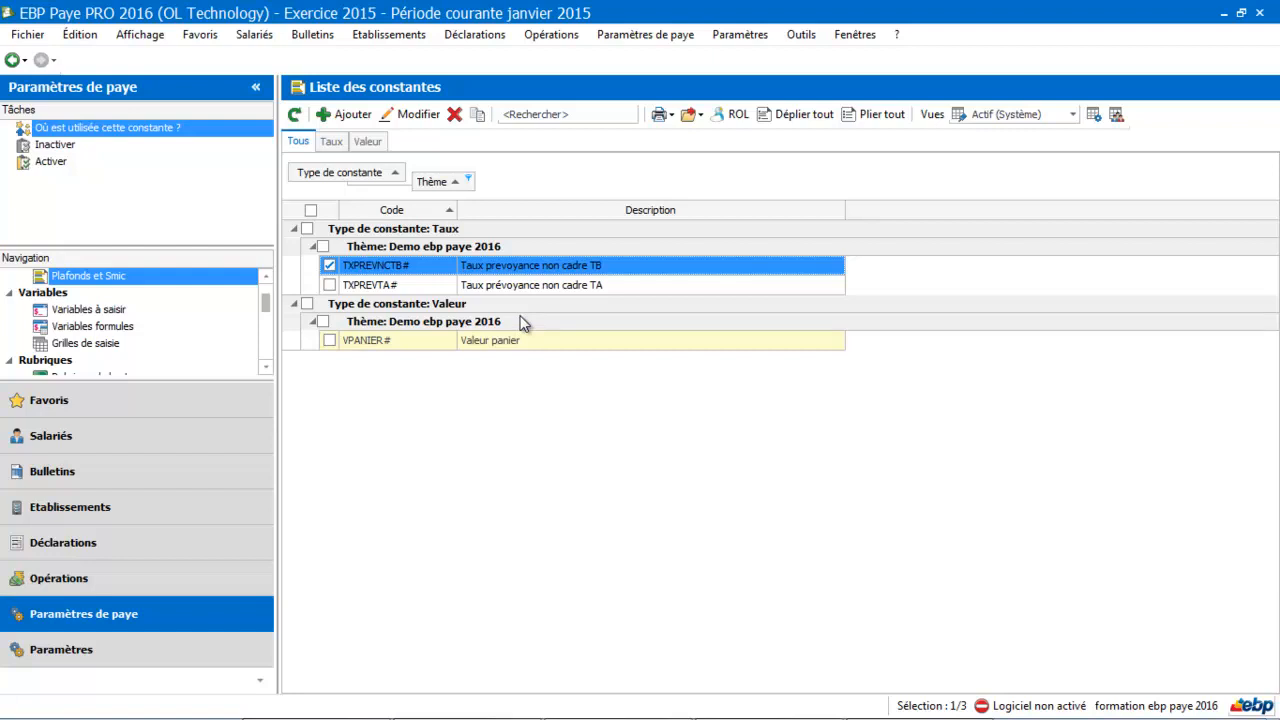
click(469, 181)
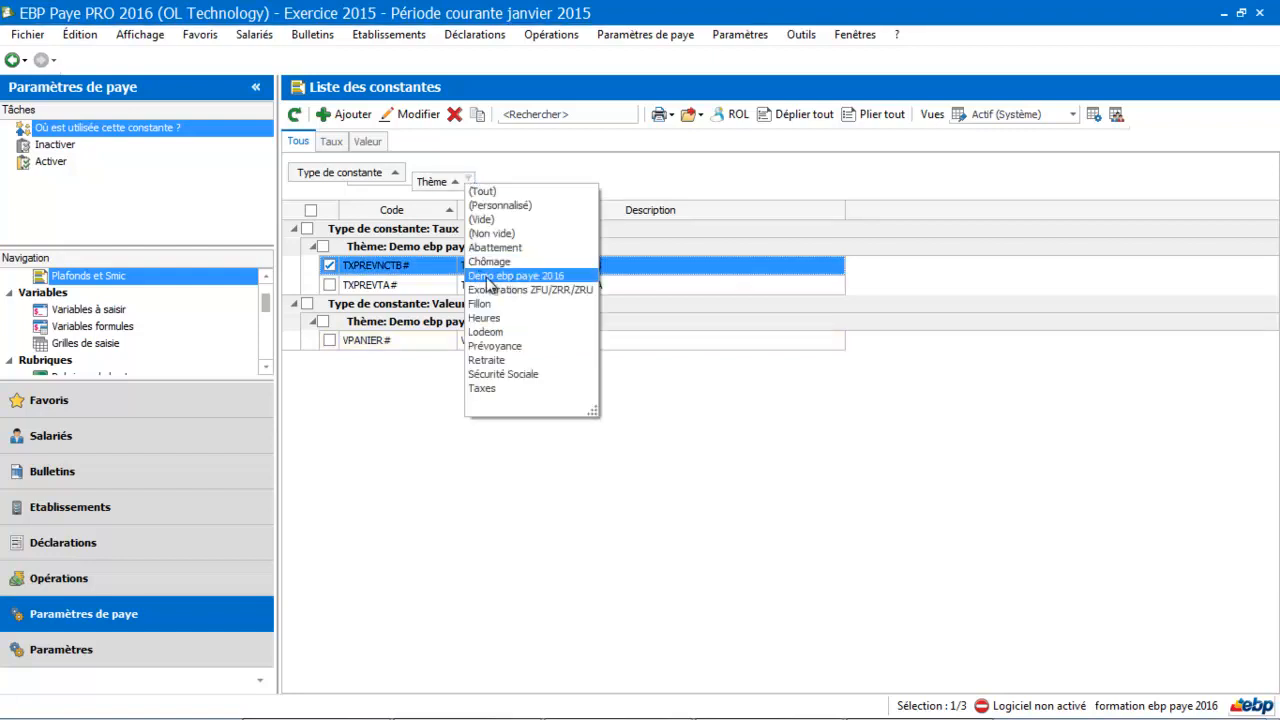
click(339, 460)
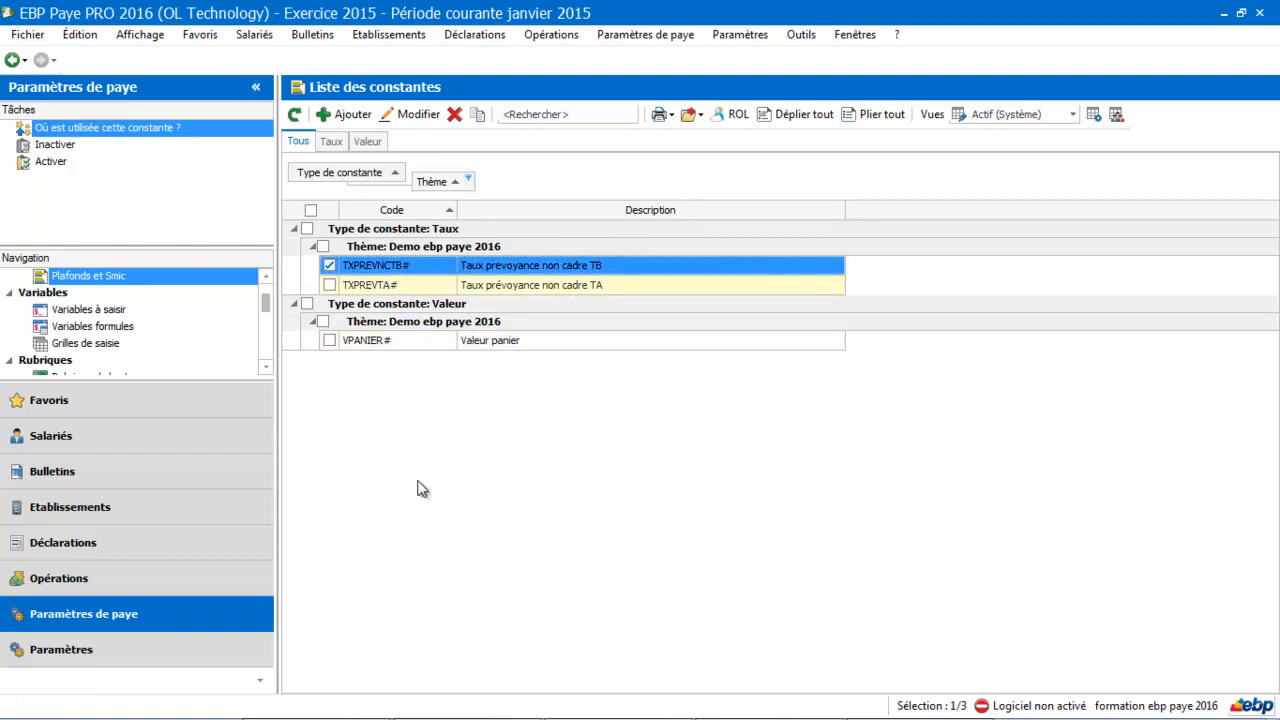